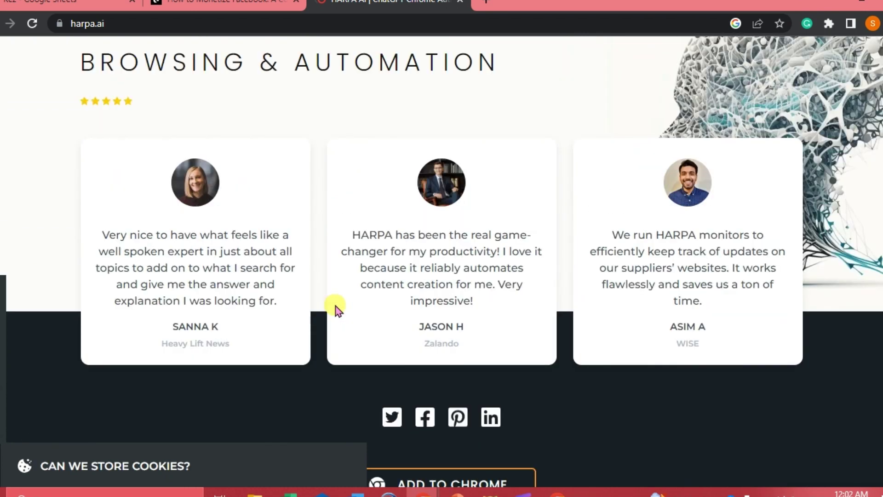
- Scroll up the harpa.ai homepage, past testimonials and features, to the Chrome Automation Copilot hero
scroll(336, 306, up, 5)
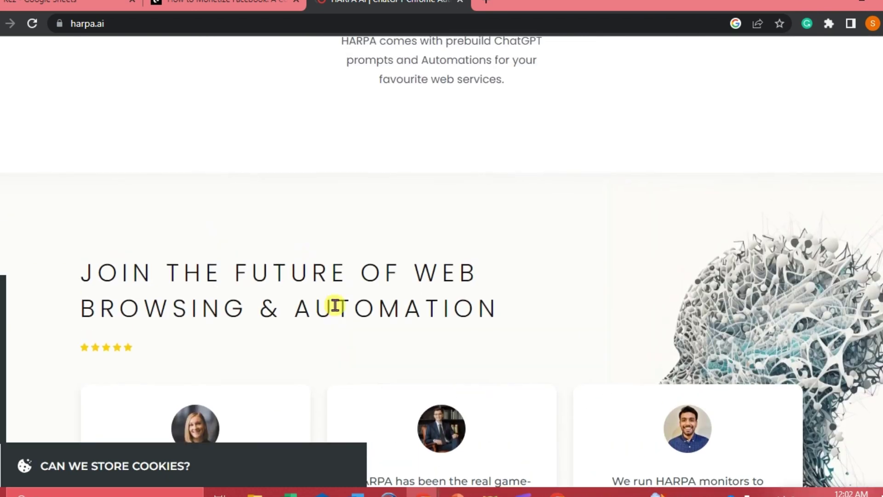
scroll(336, 305, up, 15)
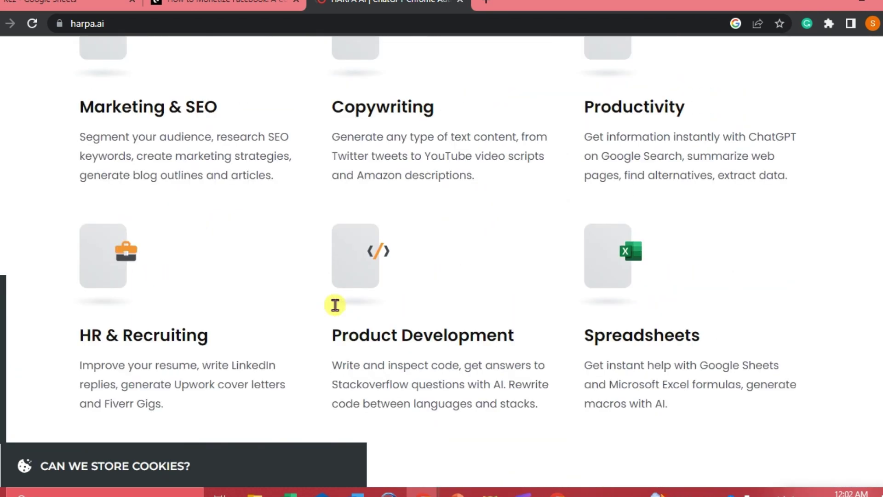
scroll(335, 305, up, 5)
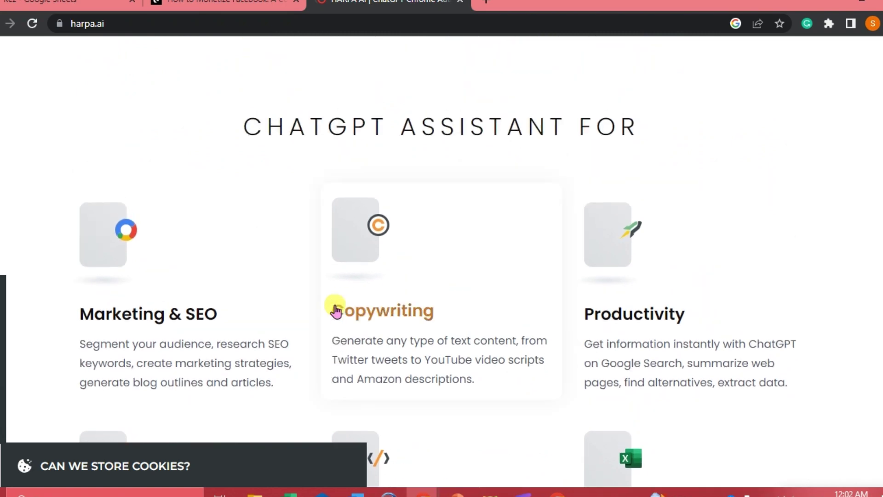
scroll(335, 307, up, 12)
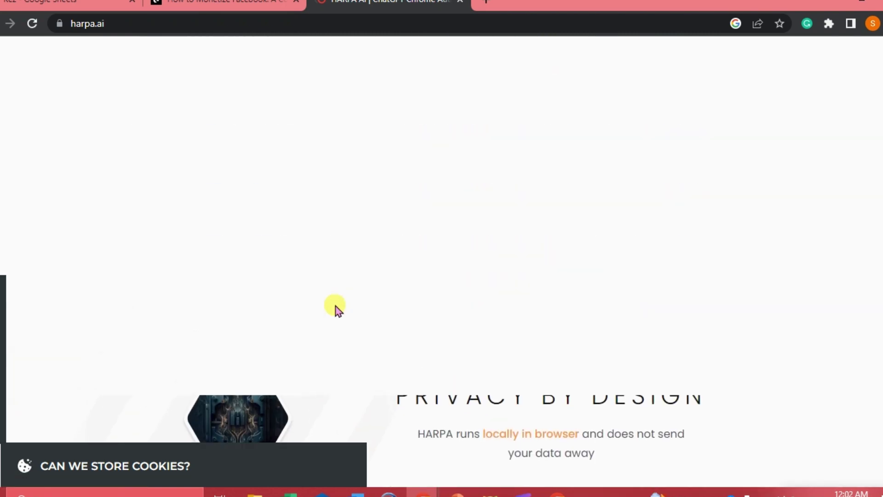
scroll(336, 307, up, 8)
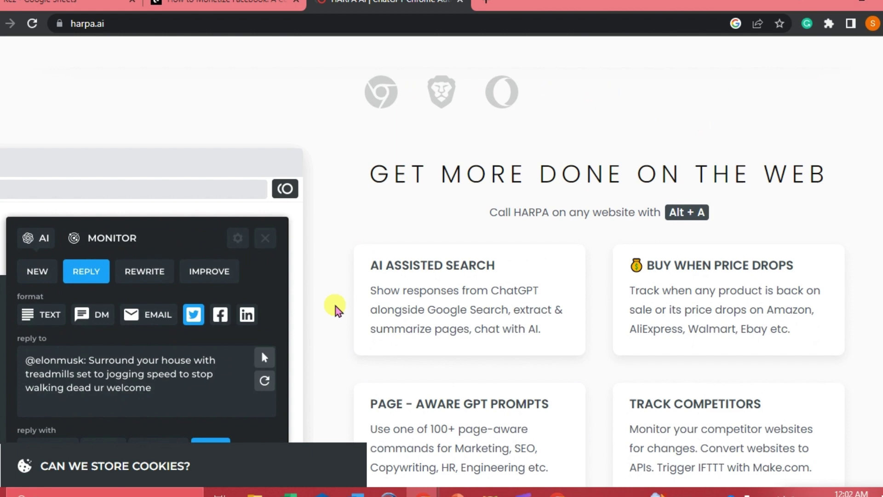
scroll(335, 307, up, 5)
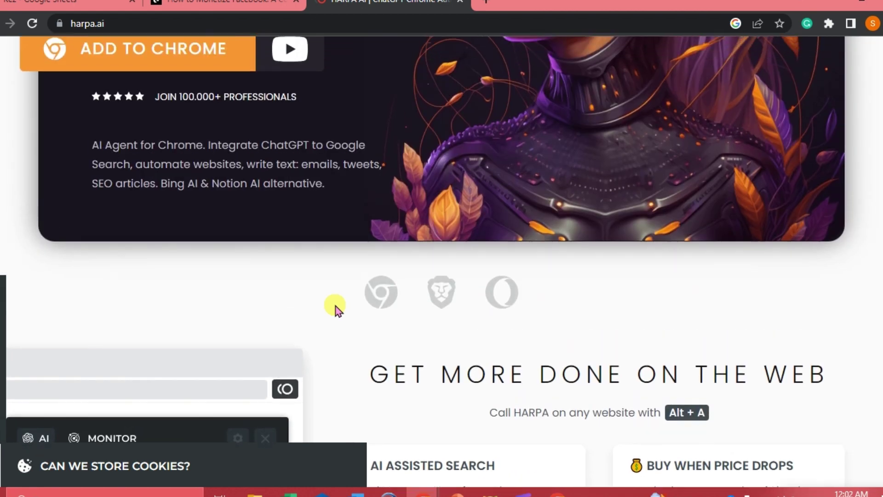
scroll(335, 307, up, 2)
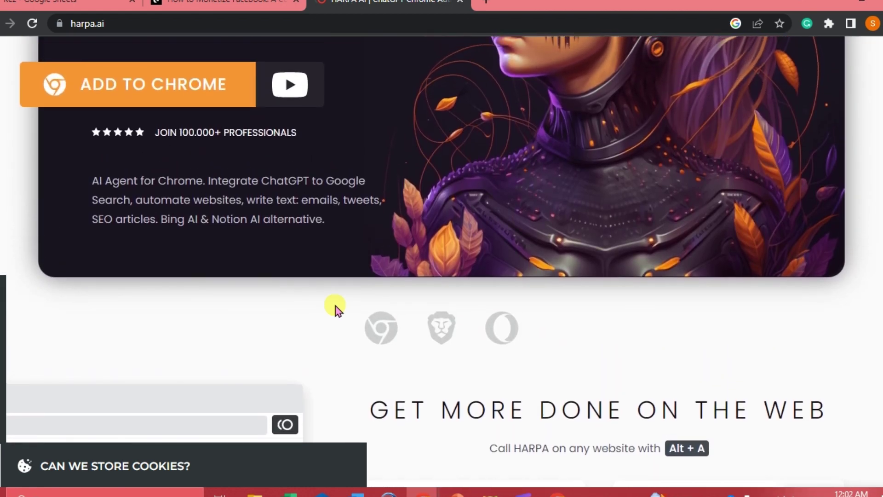
scroll(336, 307, up, 5)
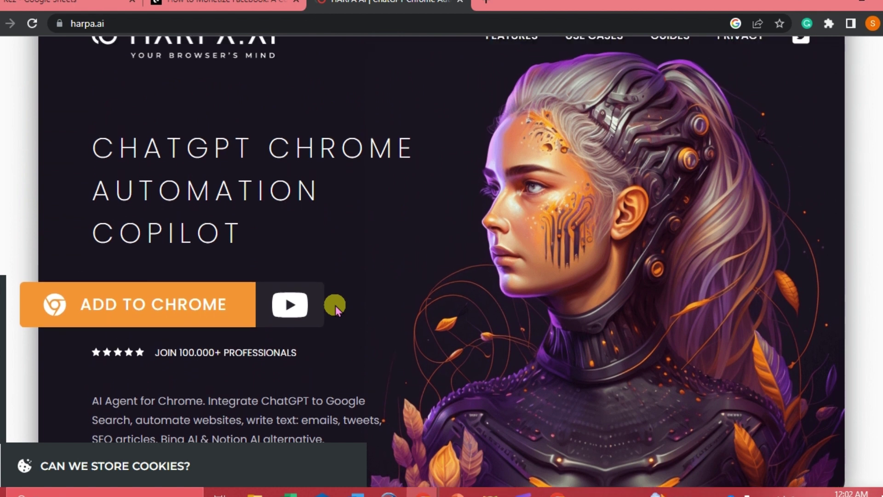
scroll(335, 305, up, 1)
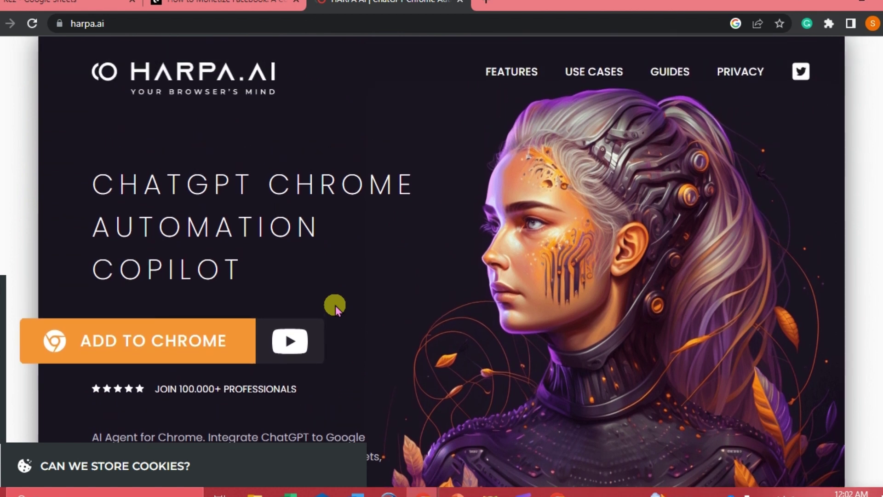
scroll(335, 306, down, 1)
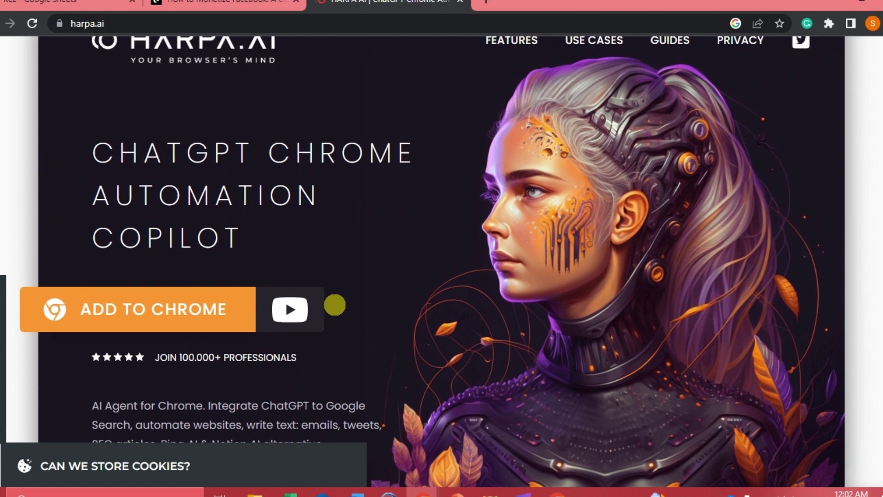
scroll(335, 305, up, 1)
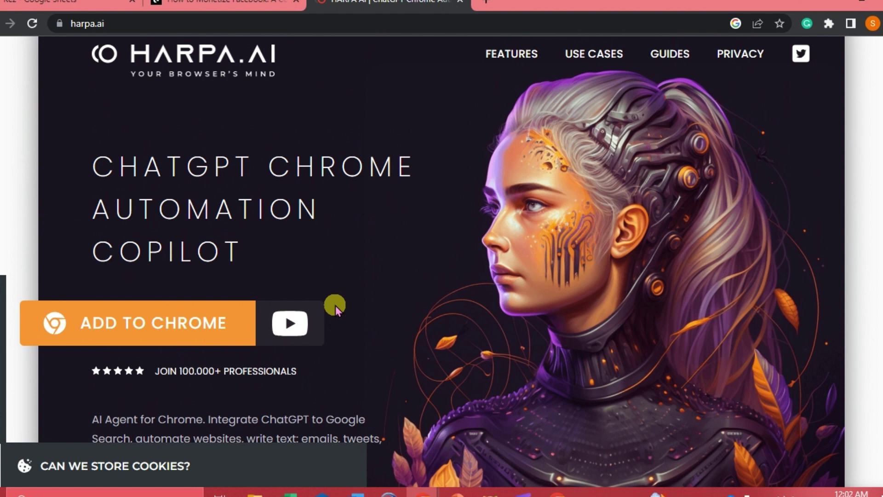
scroll(335, 306, up, 1)
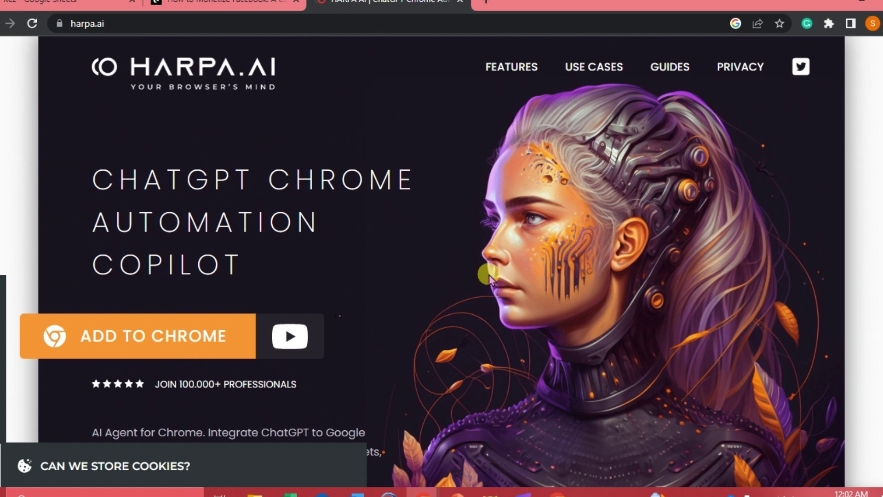
scroll(335, 305, down, 1)
scroll(335, 305, up, 1)
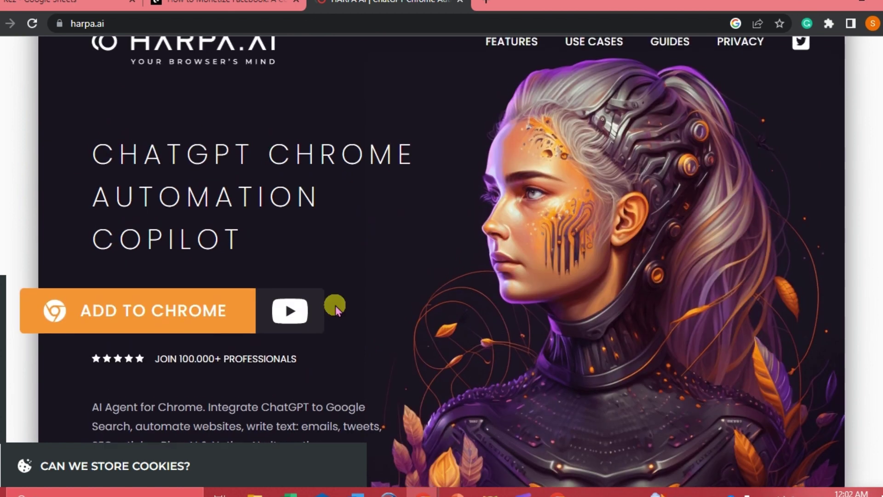
scroll(335, 306, up, 1)
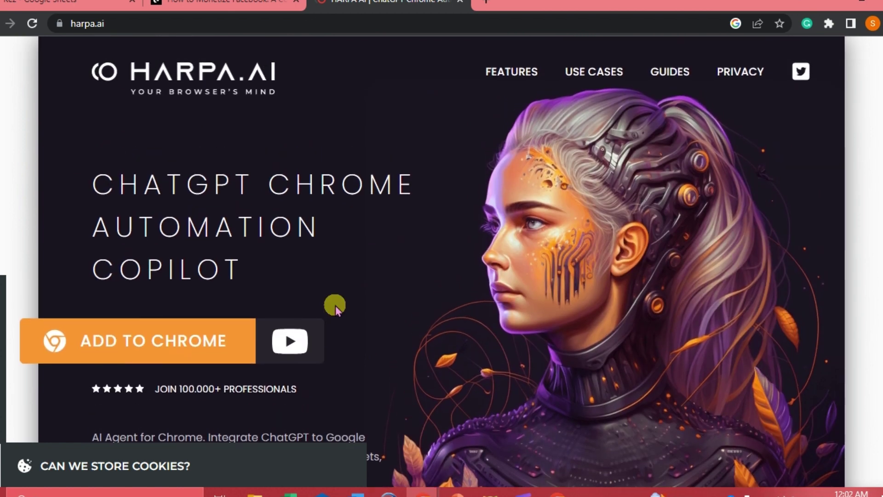
scroll(335, 305, down, 1)
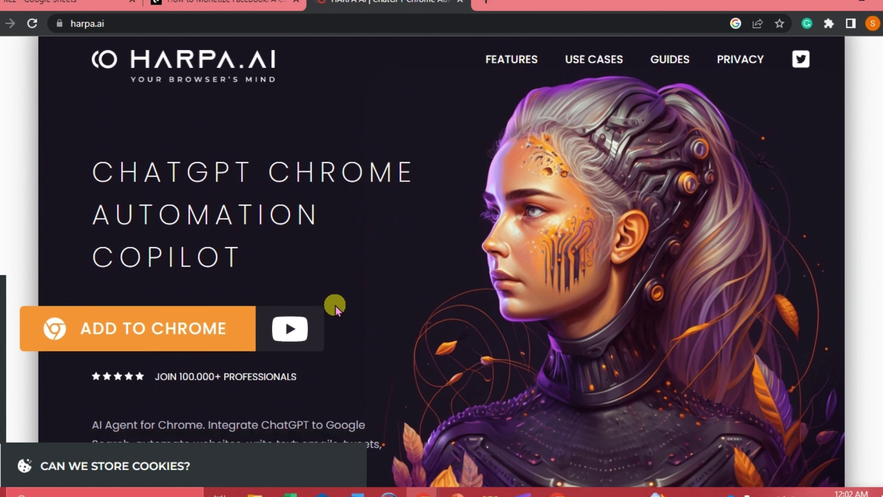
scroll(335, 306, up, 1)
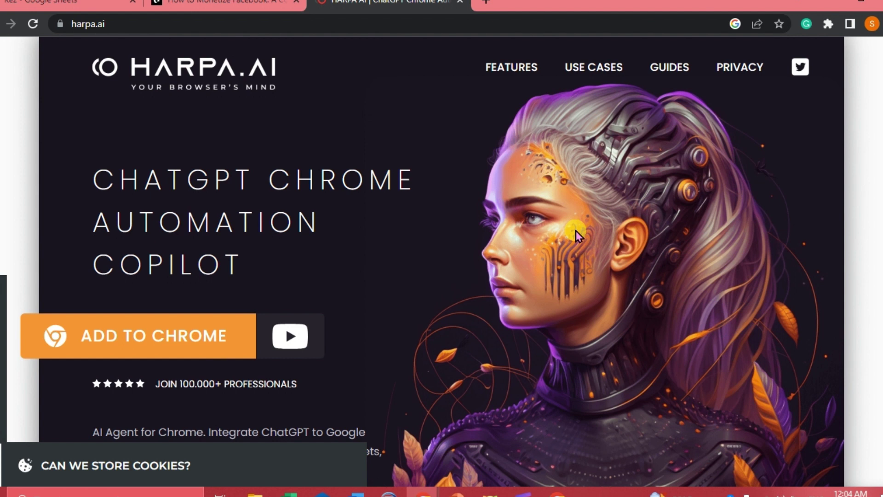
- Open the HARPA AI sidebar chat with Alt+A
key(alt+a)
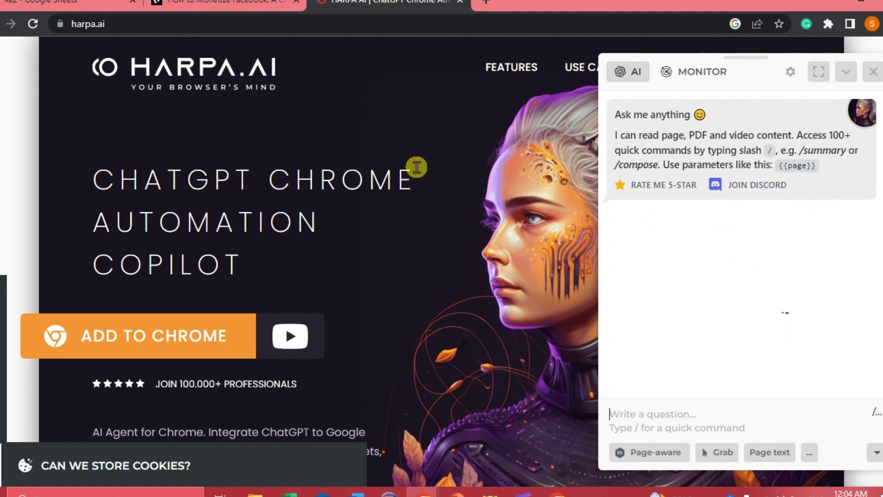
- Switch to the How to Monetize Facebook article and scroll through the post
click(249, 4)
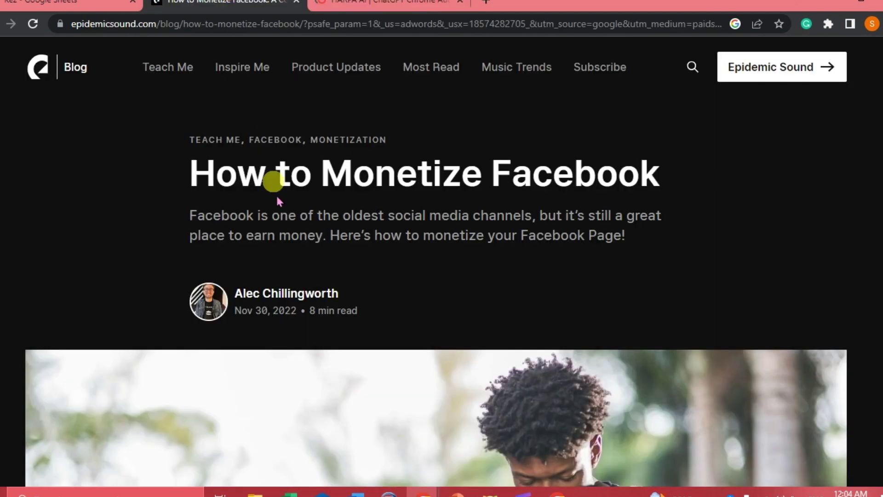
scroll(287, 285, down, 3)
scroll(287, 285, up, 3)
scroll(308, 306, down, 4)
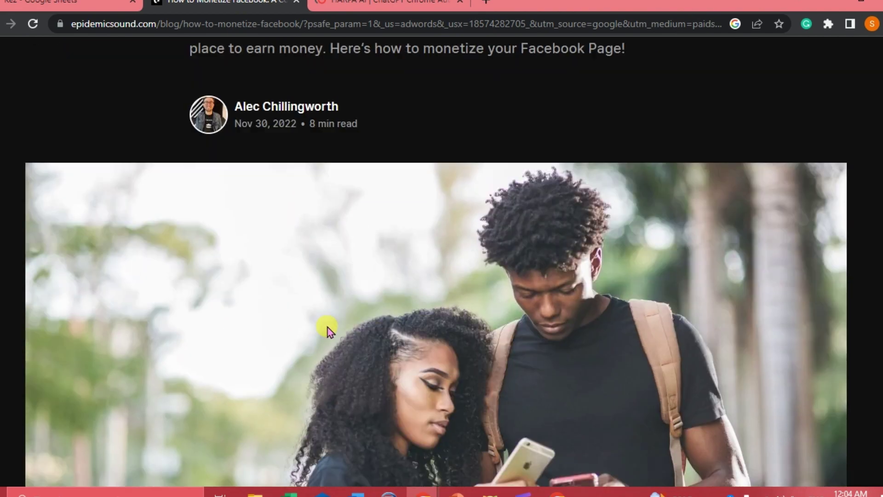
scroll(328, 327, up, 2)
scroll(497, 289, down, 7)
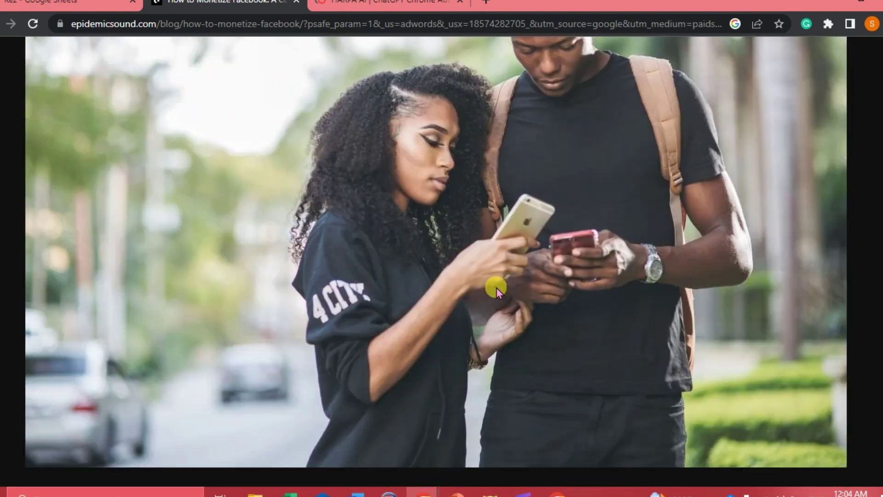
scroll(496, 288, down, 4)
scroll(496, 288, up, 10)
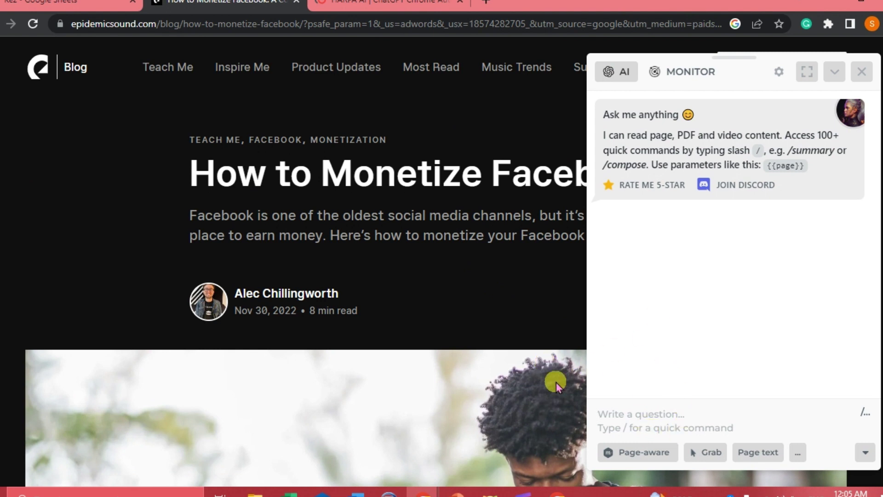
scroll(556, 383, down, 1)
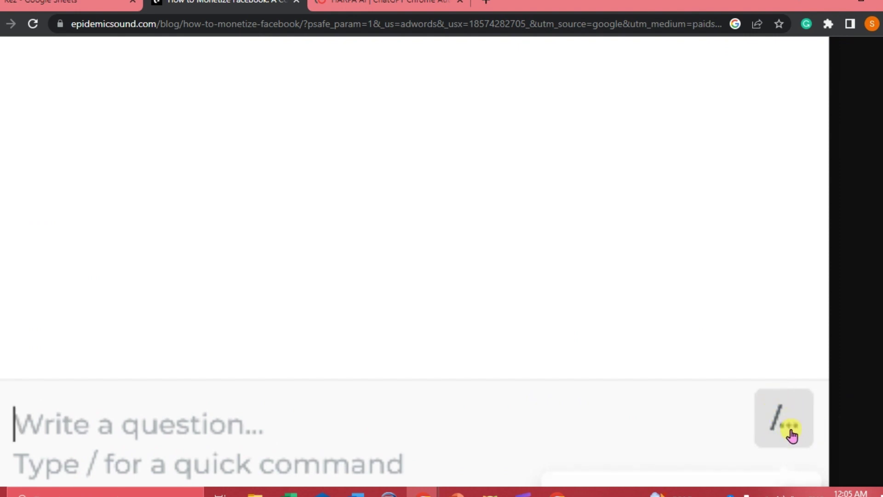
- Bring up HARPA's quick-command list and browse through the available commands
click(788, 434)
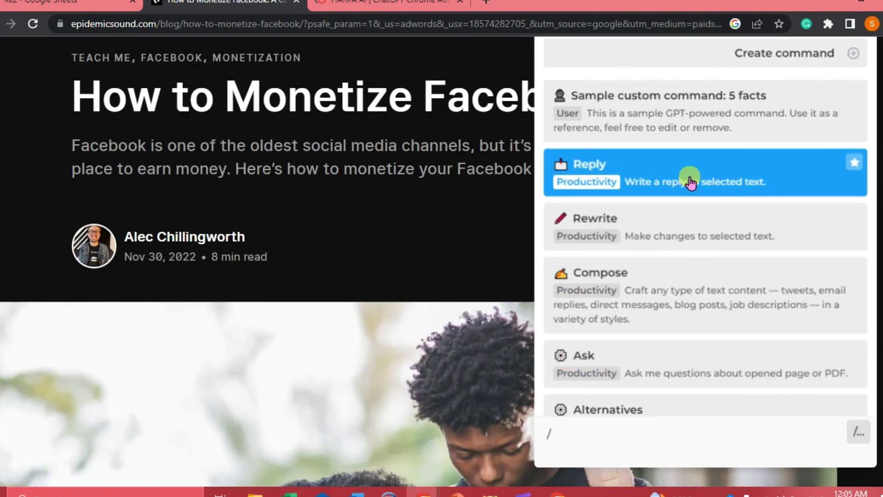
scroll(720, 262, down, 5)
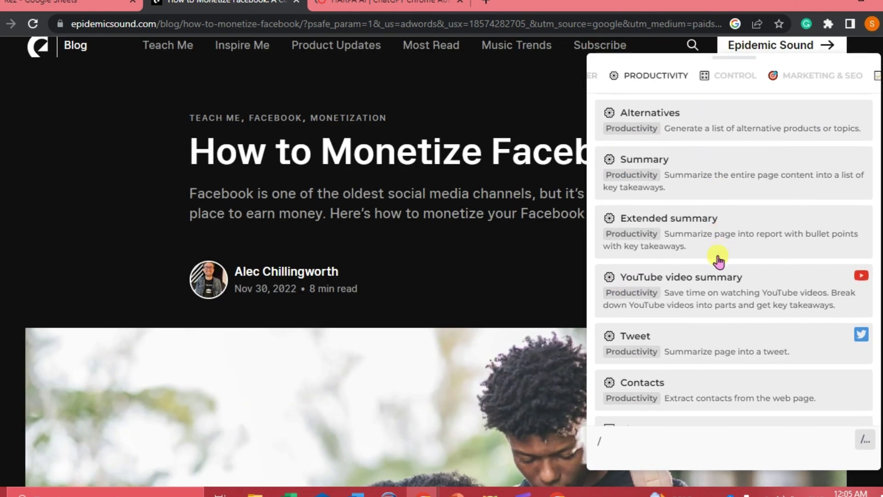
scroll(718, 261, down, 15)
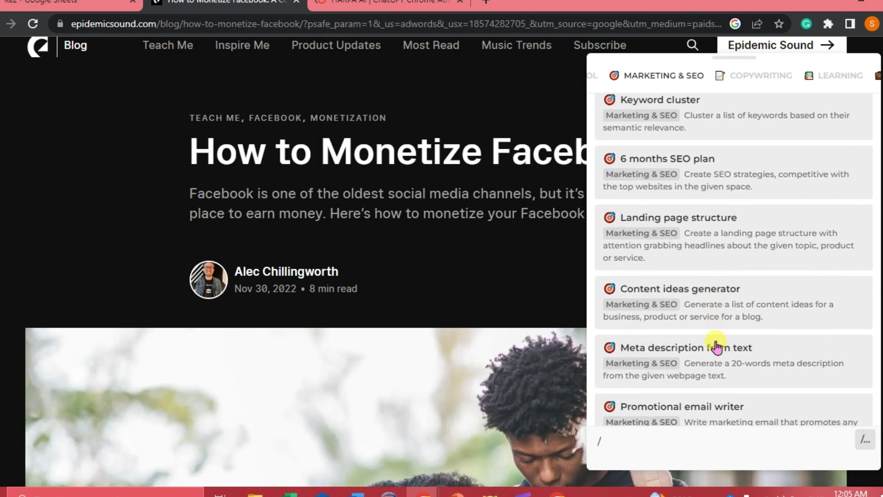
scroll(716, 348, down, 3)
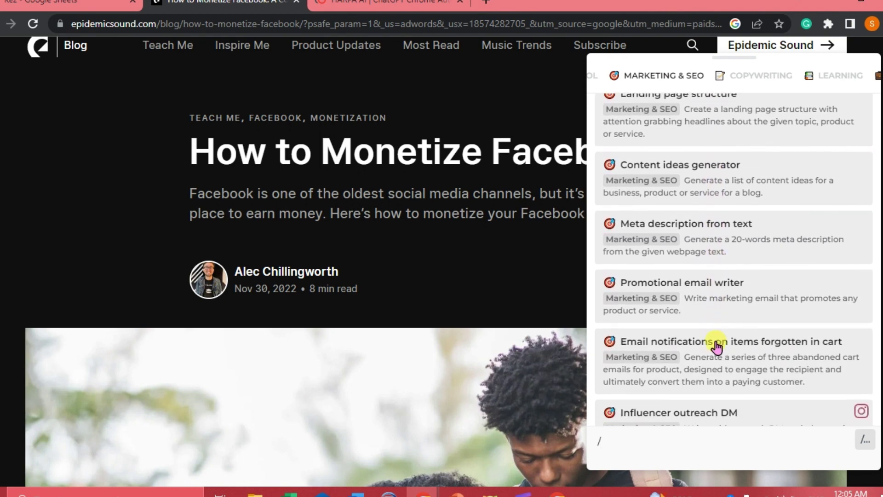
scroll(720, 352, down, 20)
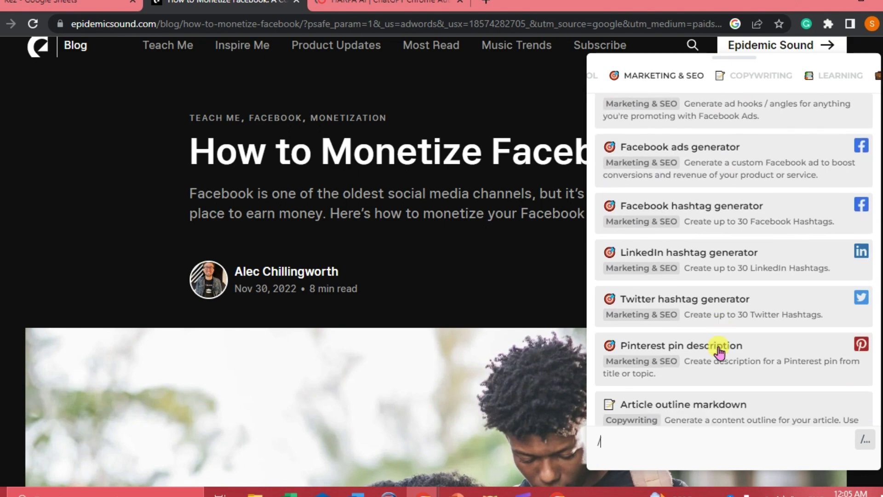
scroll(720, 352, down, 20)
scroll(720, 352, up, 15)
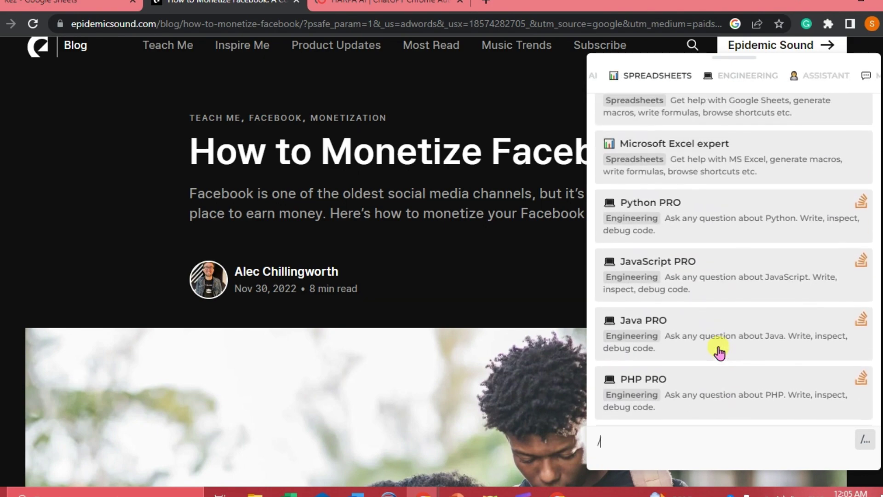
scroll(717, 349, up, 8)
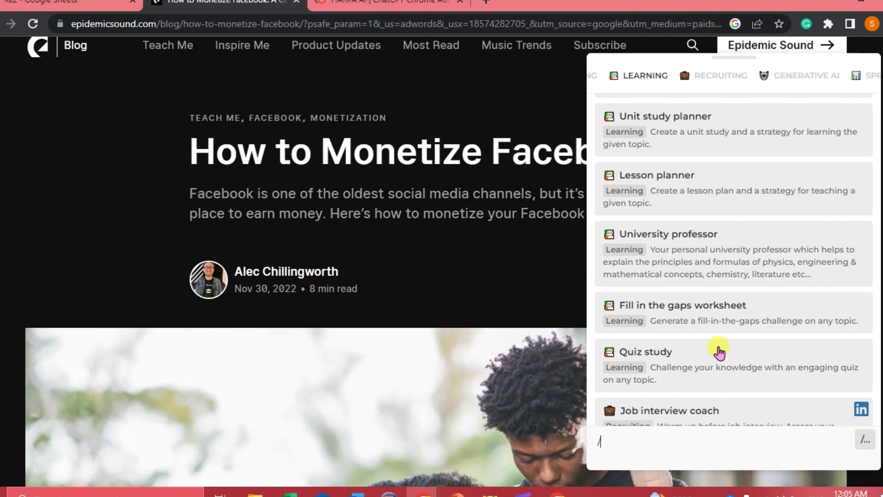
scroll(735, 304, up, 10)
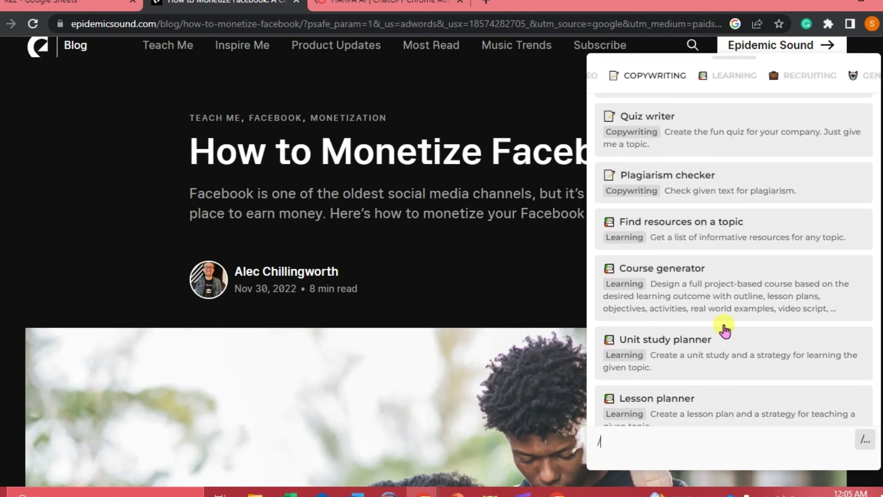
scroll(690, 299, up, 3)
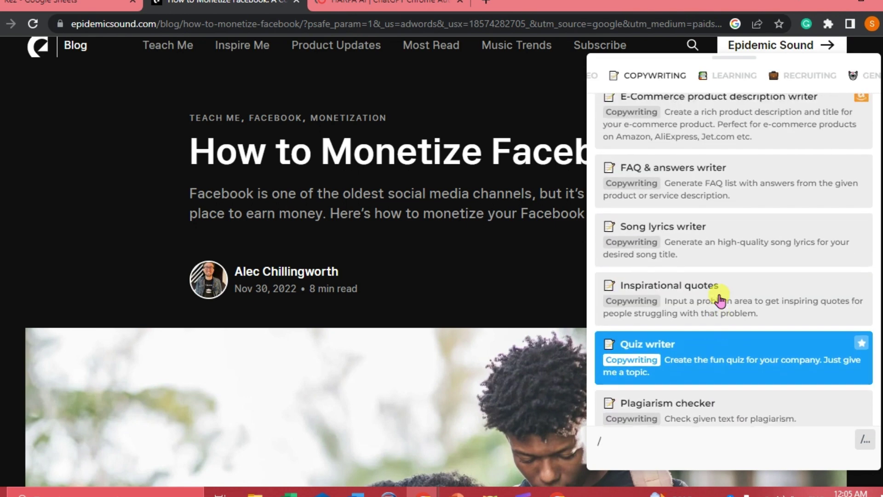
scroll(741, 285, up, 3)
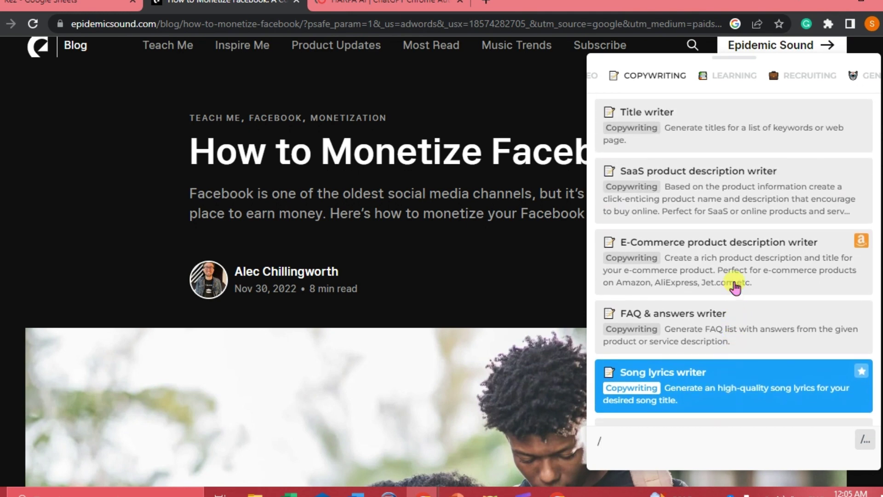
scroll(738, 286, down, 10)
scroll(736, 288, up, 2)
scroll(735, 288, up, 1)
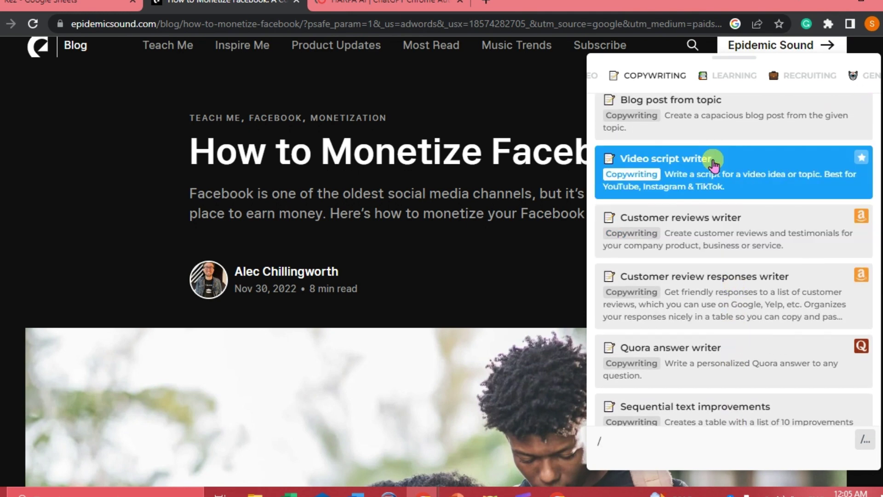
scroll(664, 78, left, 3)
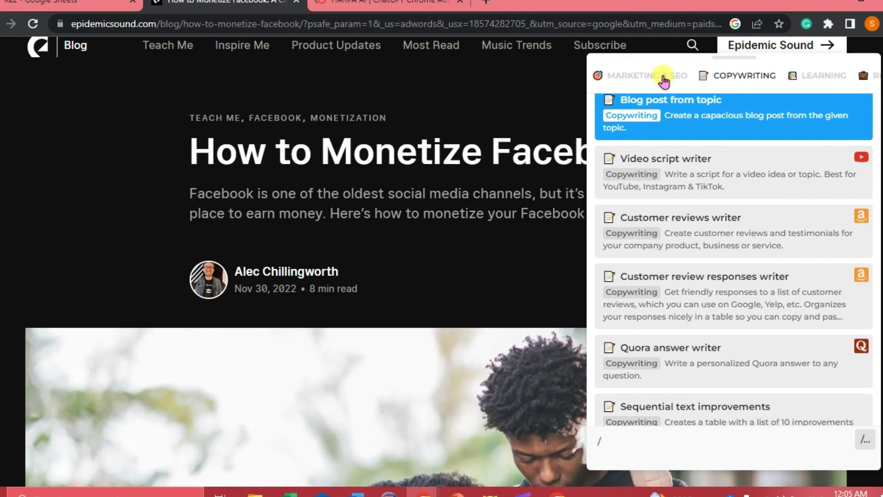
- Switch the command list to the MARKETING & SEO category
click(711, 79)
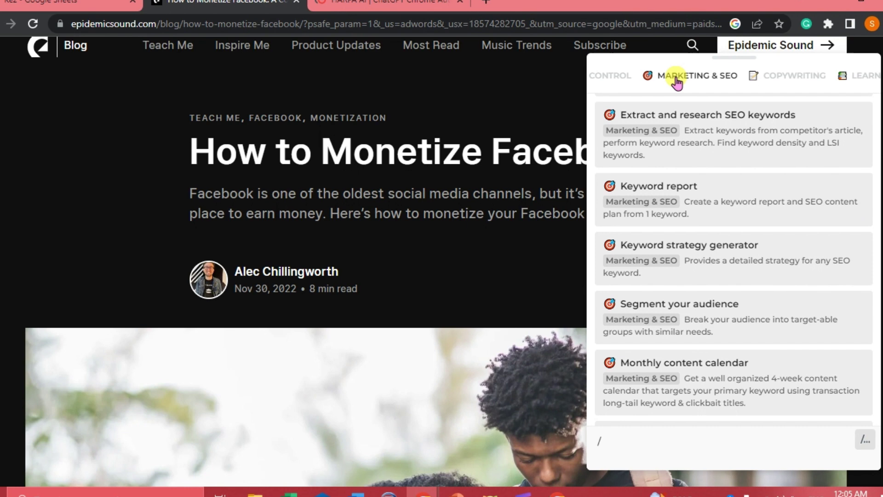
scroll(653, 99, up, 1)
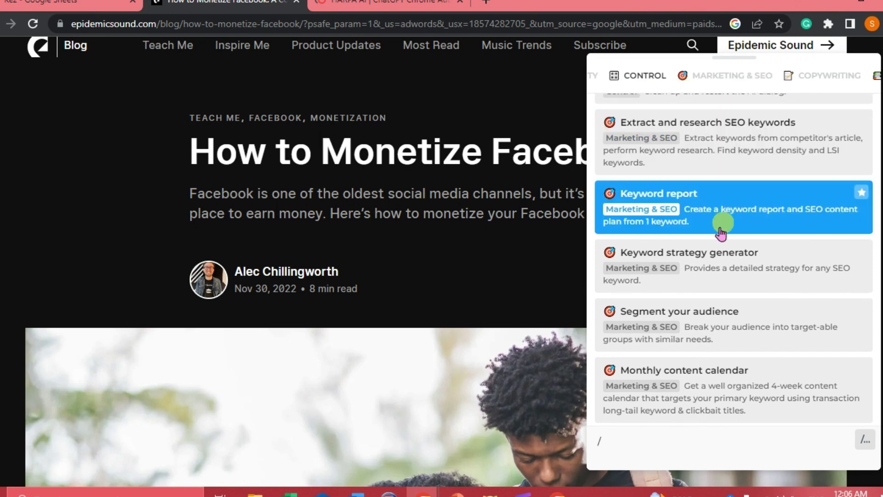
scroll(723, 368, down, 3)
scroll(721, 370, up, 4)
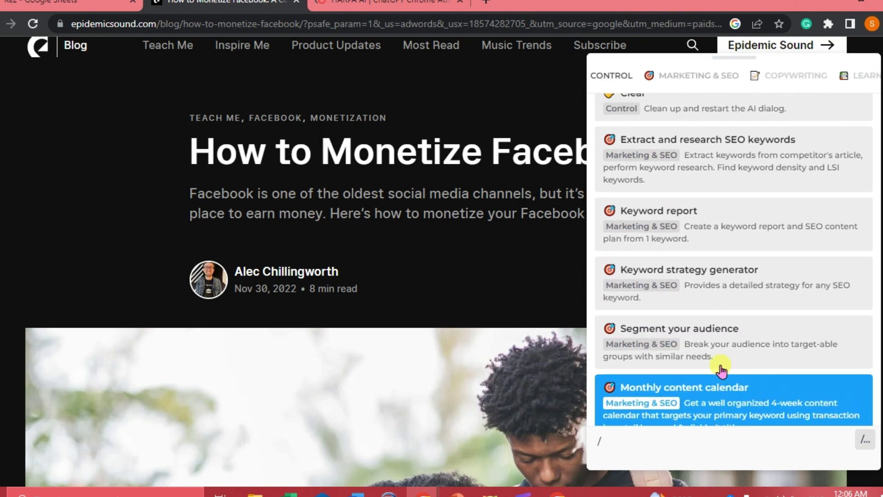
scroll(721, 370, down, 2)
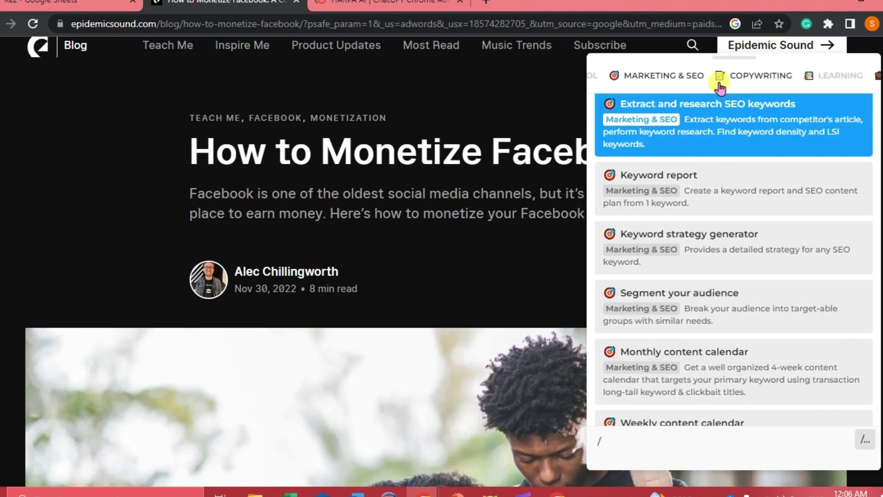
- Start 'Extract and research SEO keywords' and select the article's Facebook Pages earnings section
click(697, 120)
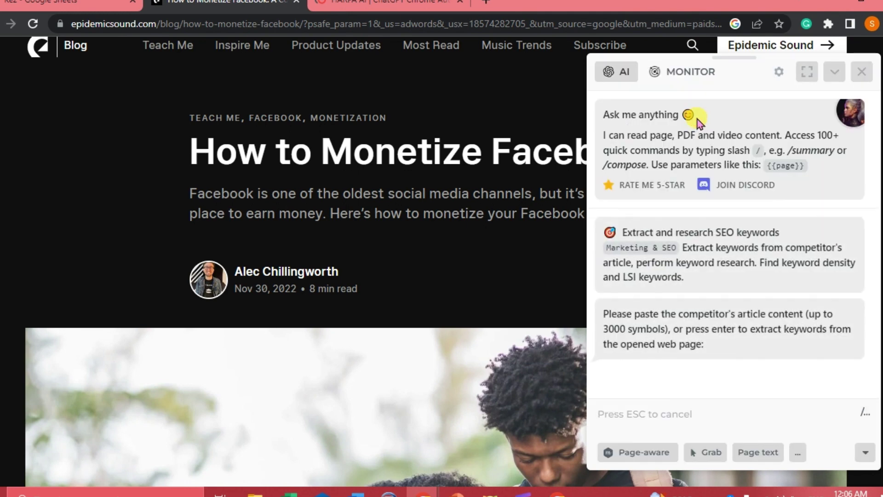
drag(604, 309, 715, 344)
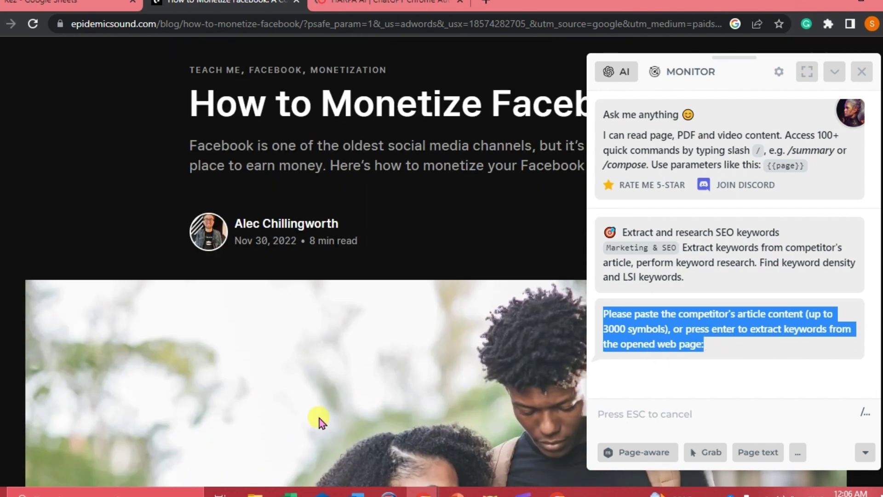
scroll(318, 418, down, 15)
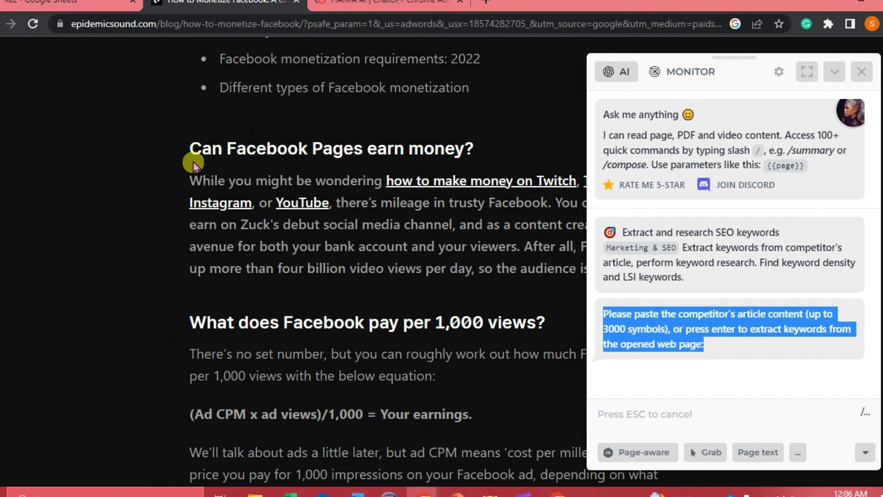
drag(183, 142, 583, 312)
- Paste the section into chat to get a keyword density and LSI keyword table
click(635, 412)
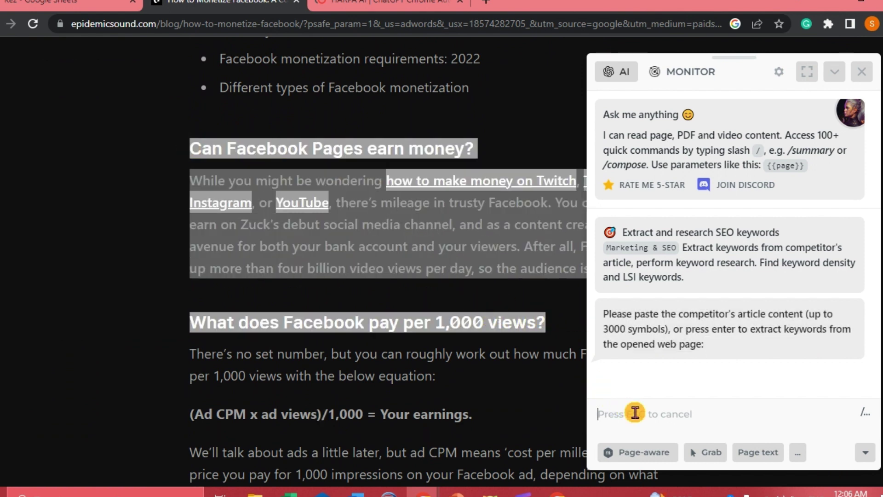
text(3.	corals, bioluminescence, neon, water, fantasy, magical, beautiful)
key(Return)
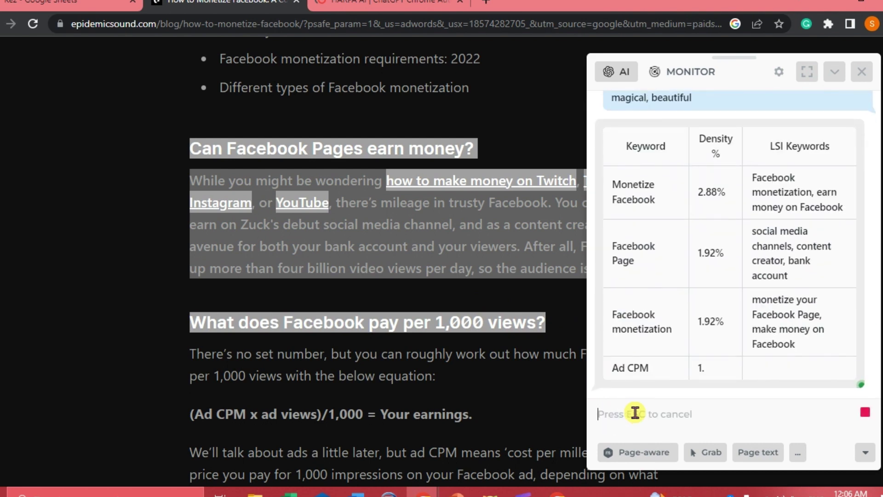
scroll(654, 218, up, 3)
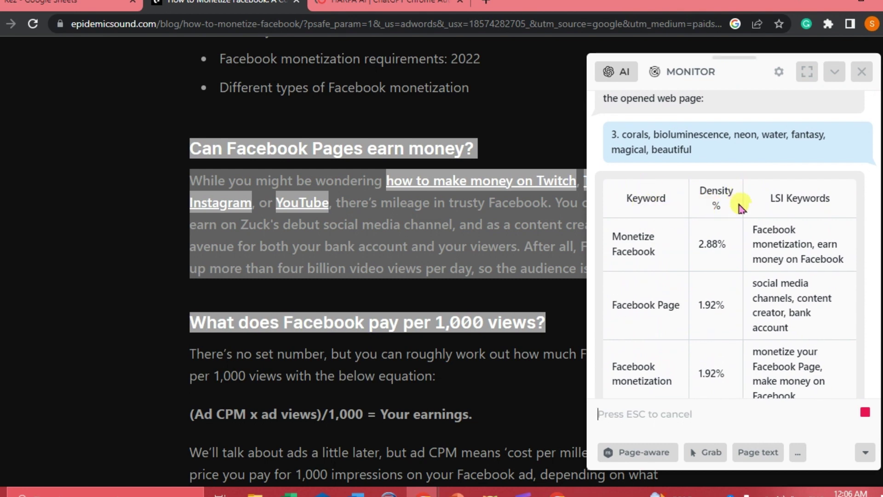
scroll(716, 303, down, 5)
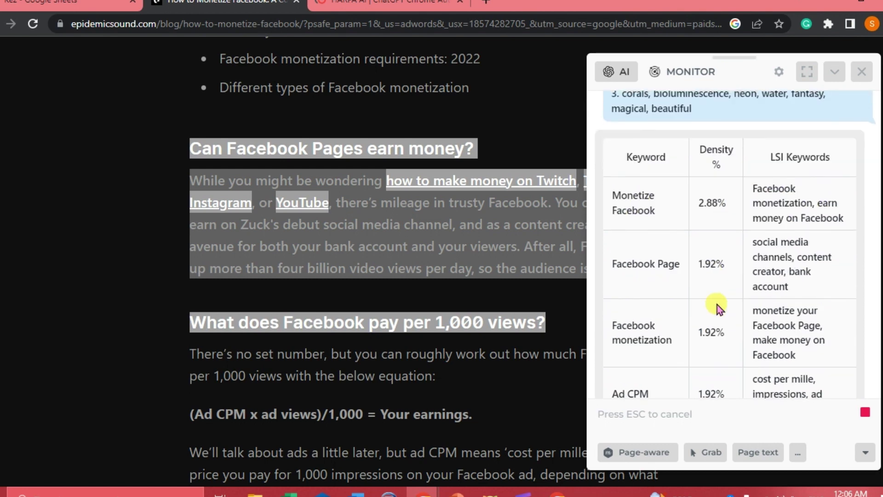
scroll(717, 304, down, 5)
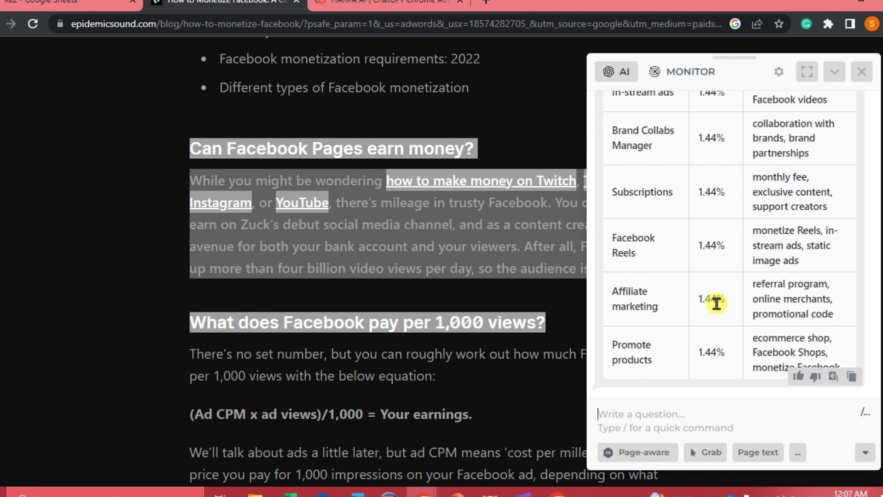
scroll(719, 269, up, 10)
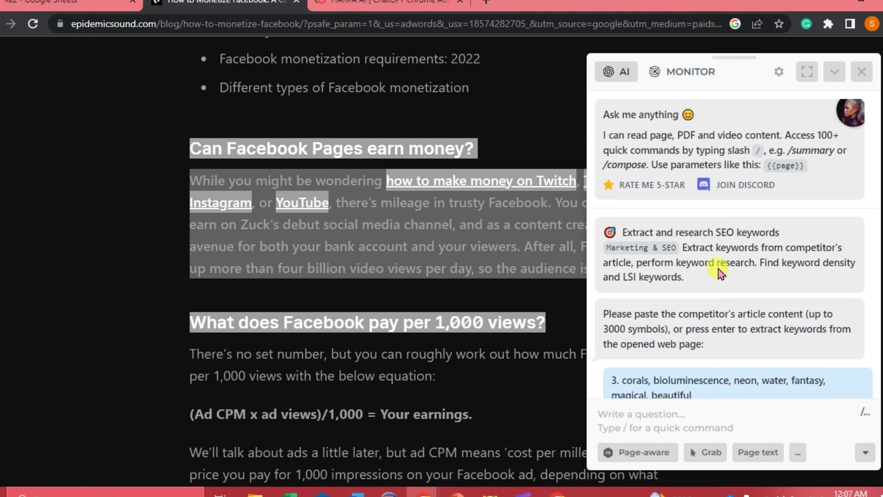
scroll(512, 305, up, 1)
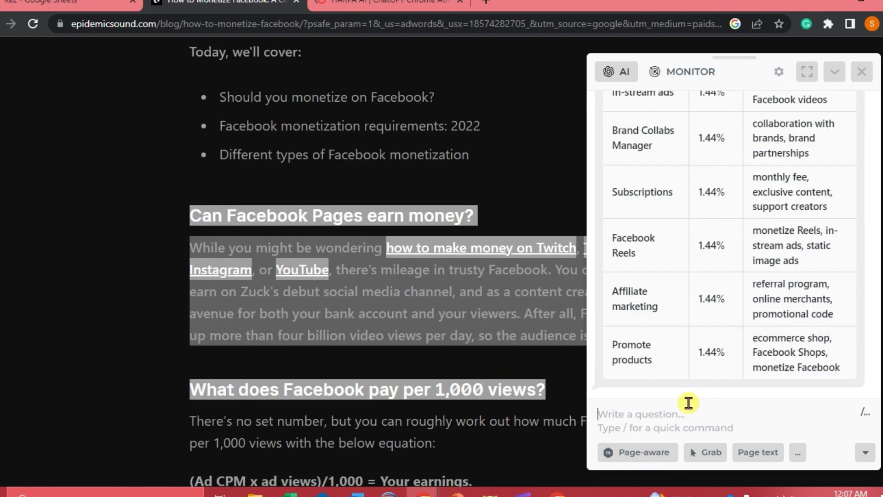
- Reopen the quick-command list on the MARKETING & SEO category
click(665, 412)
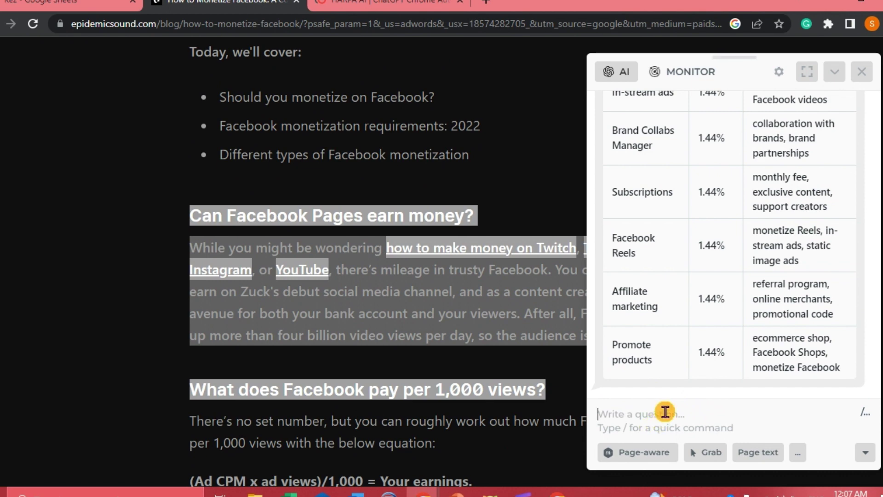
text(/)
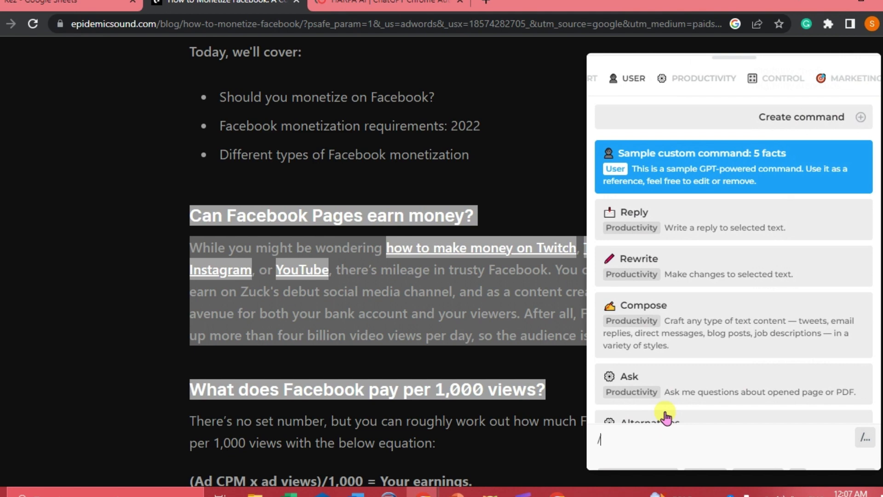
key(BackSpace)
text(/)
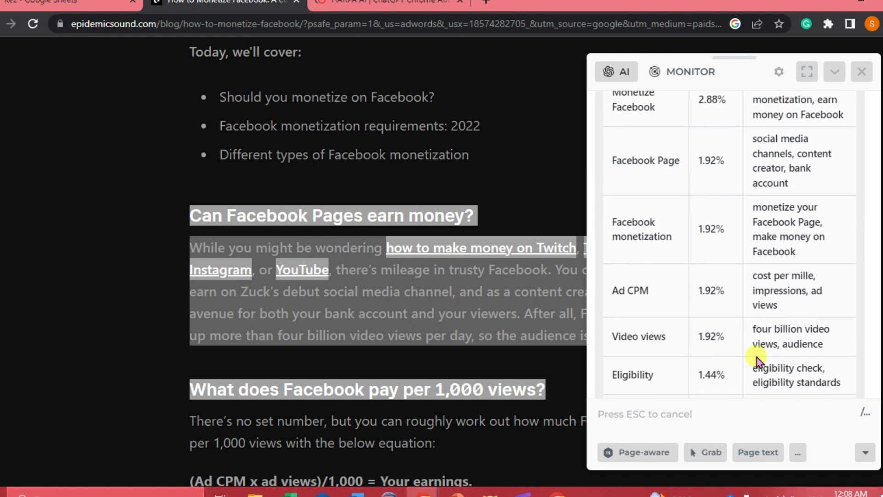
click(867, 417)
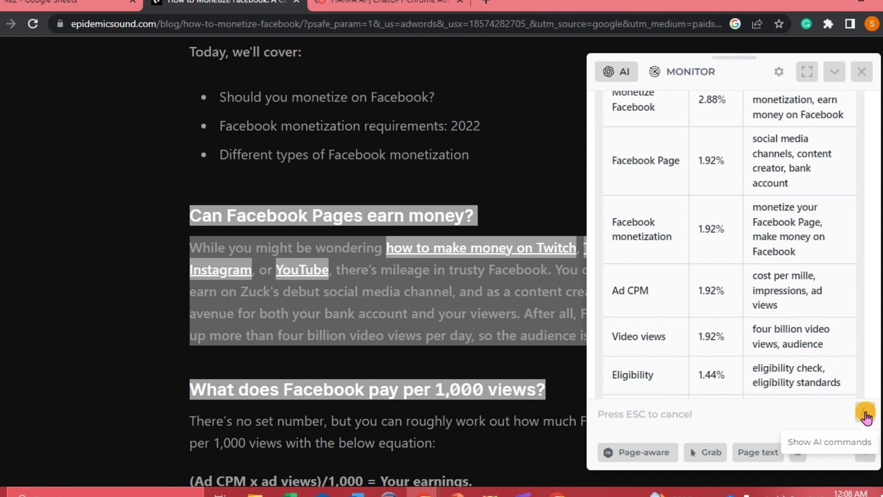
scroll(718, 312, down, 1)
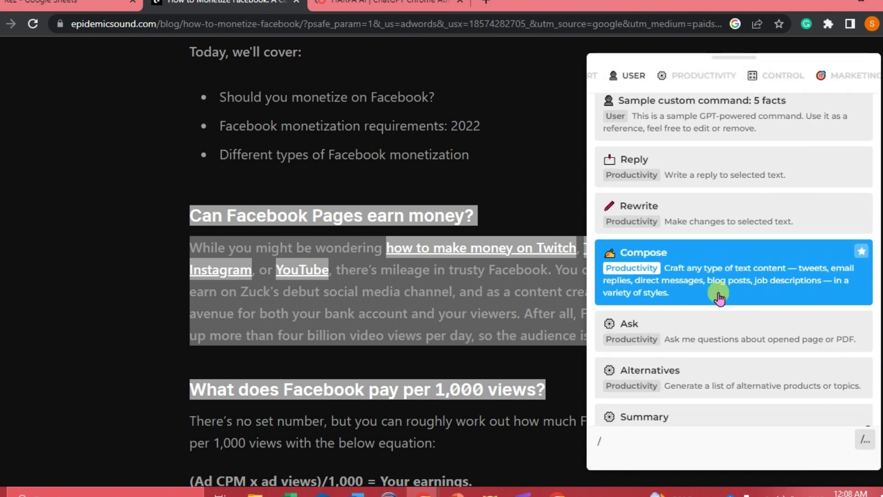
scroll(754, 75, down, 2)
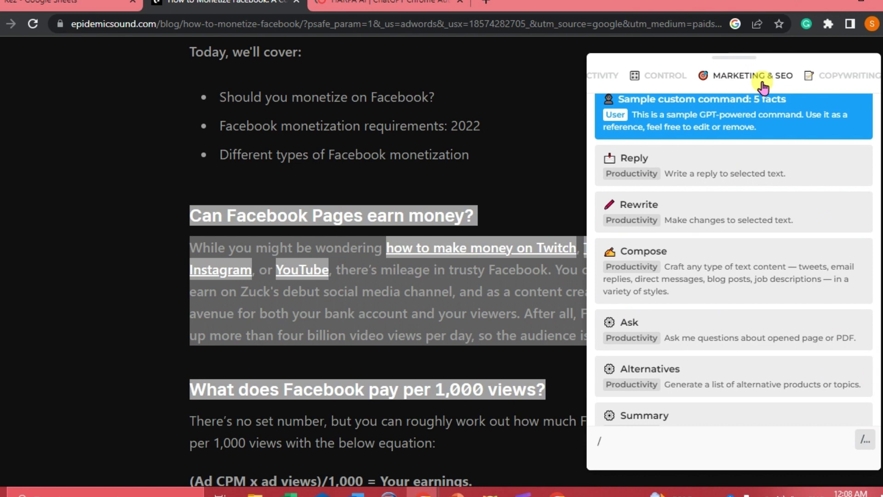
click(735, 76)
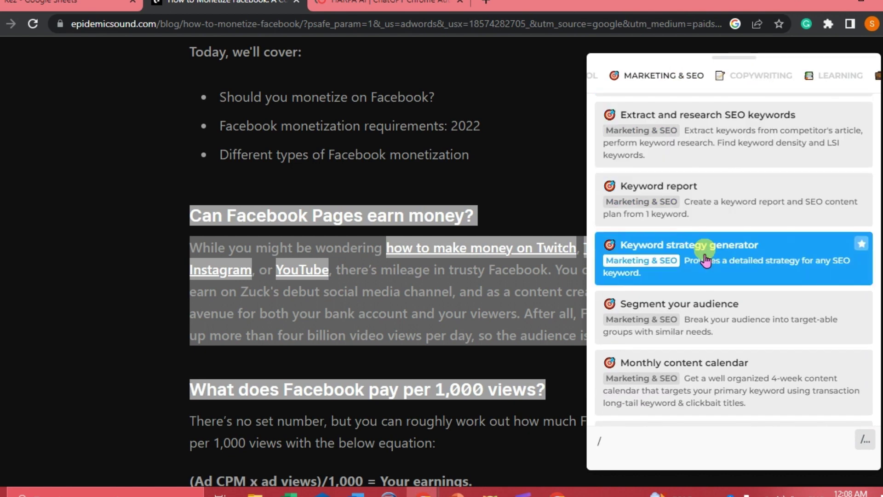
scroll(648, 253, down, 1)
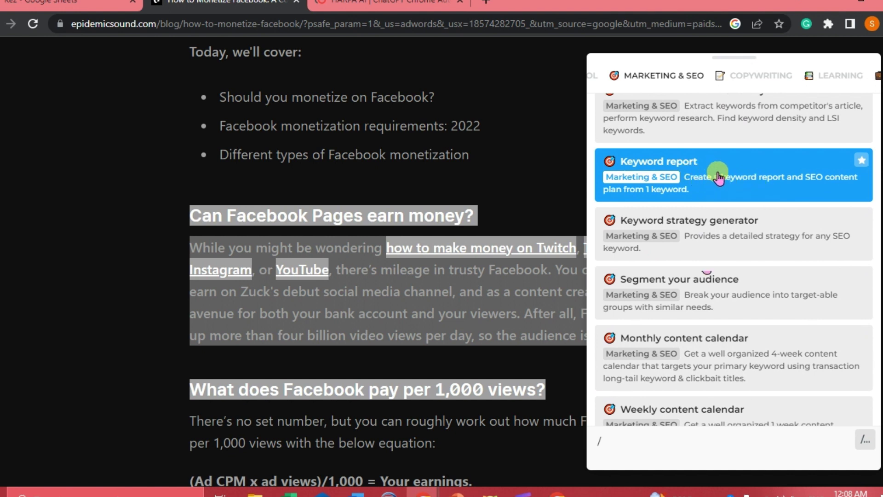
- Run the Keyword report command for the keyword 'money'
click(718, 178)
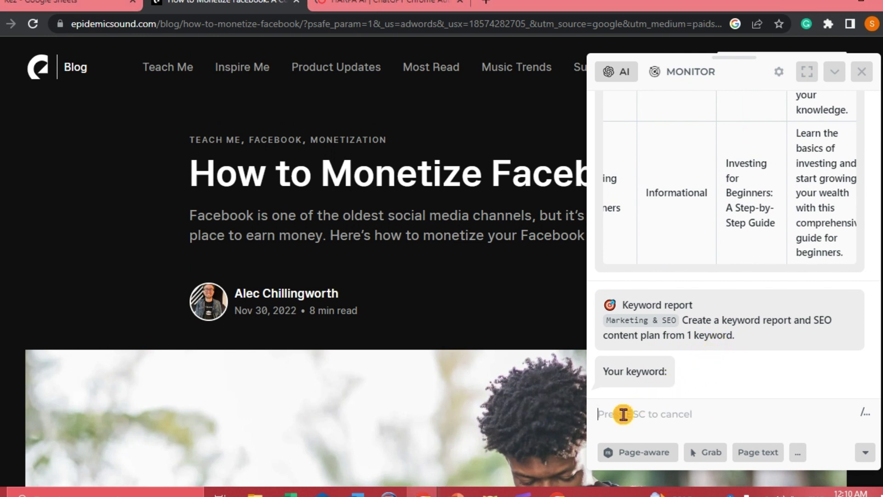
text(money)
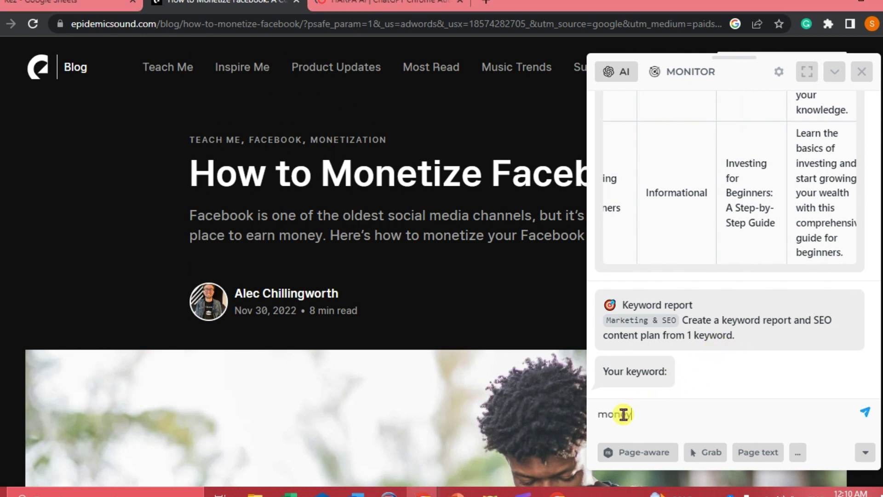
key(Return)
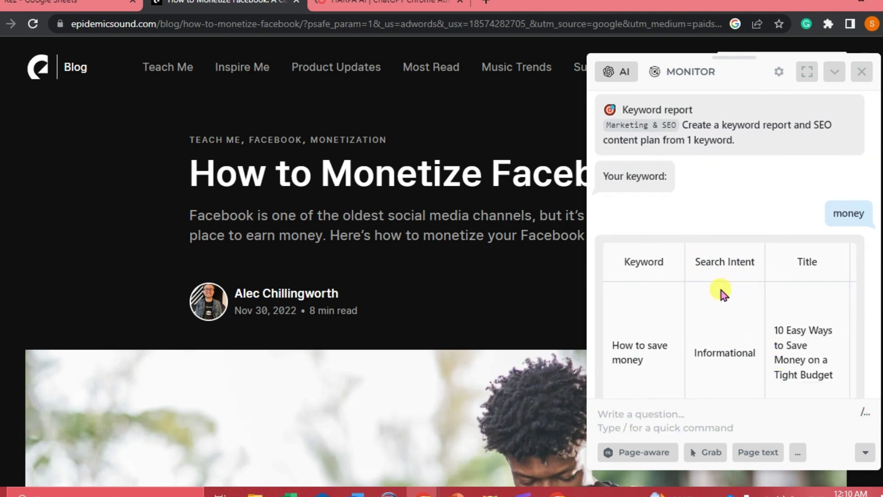
scroll(721, 292, right, 2)
scroll(750, 292, right, 2)
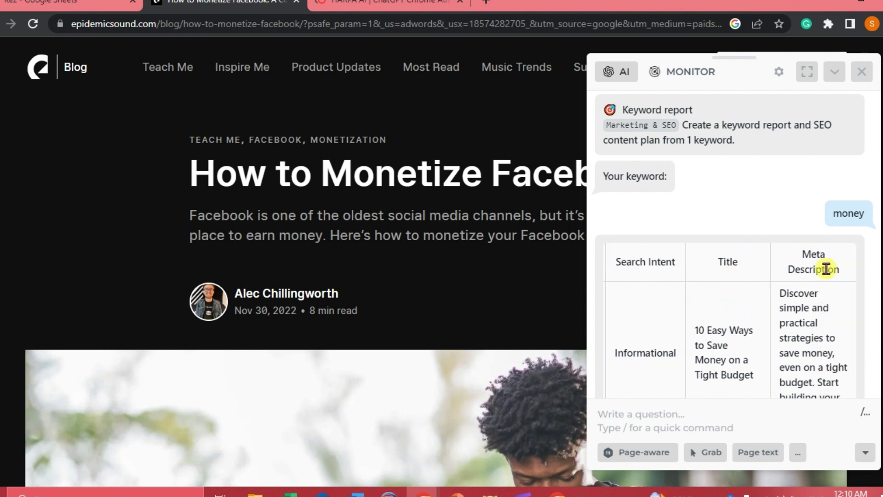
- Expand the HARPA panel and review the full money keyword report table
click(808, 73)
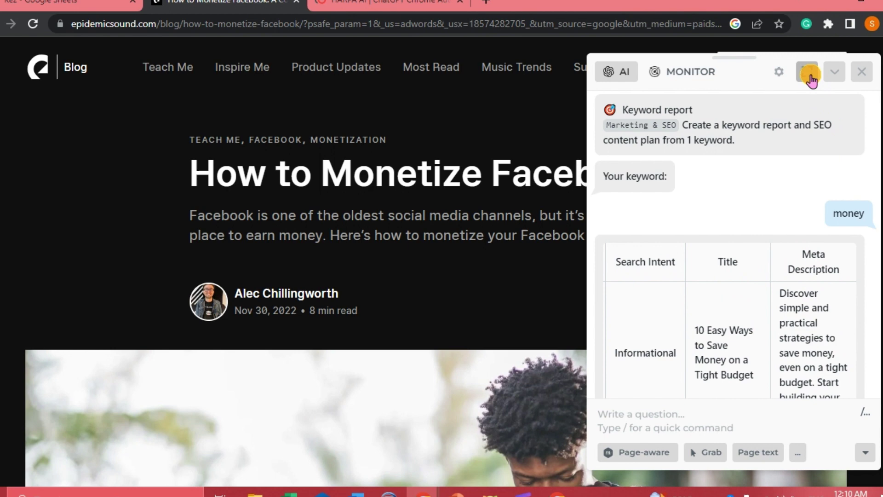
scroll(619, 194, up, 5)
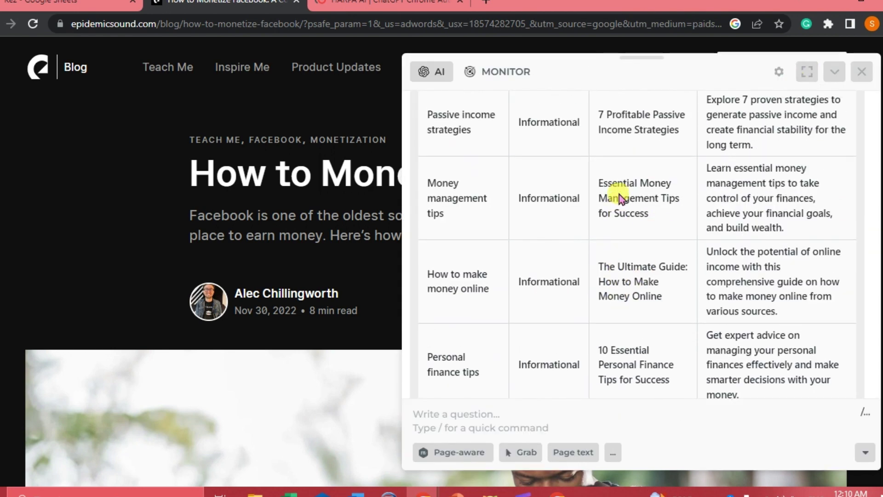
scroll(619, 195, down, 5)
scroll(619, 194, up, 10)
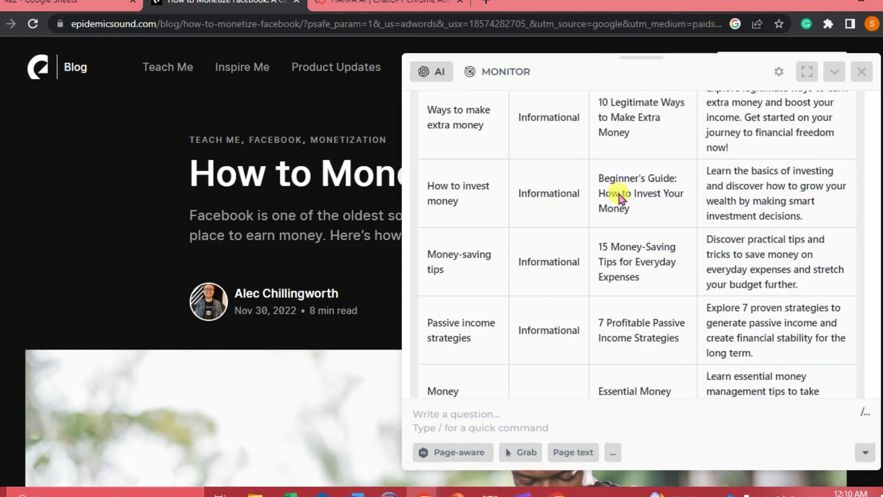
scroll(484, 186, down, 3)
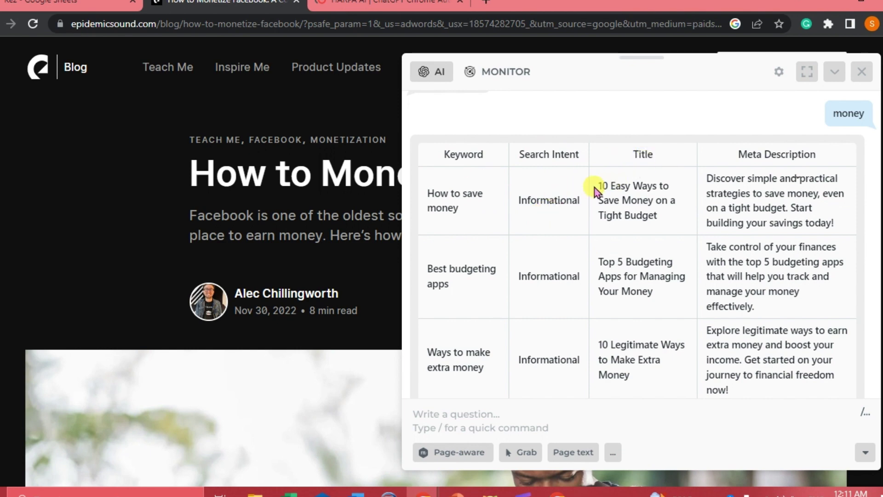
scroll(649, 342, down, 5)
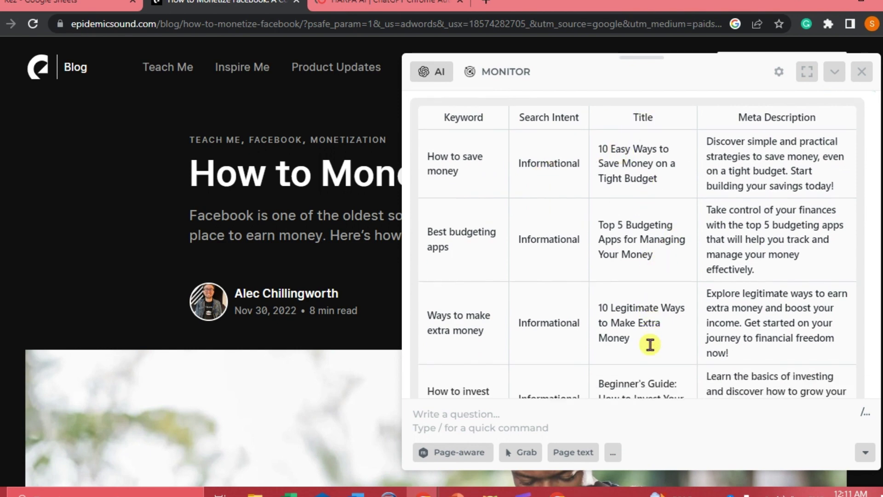
scroll(650, 344, down, 6)
scroll(650, 344, up, 10)
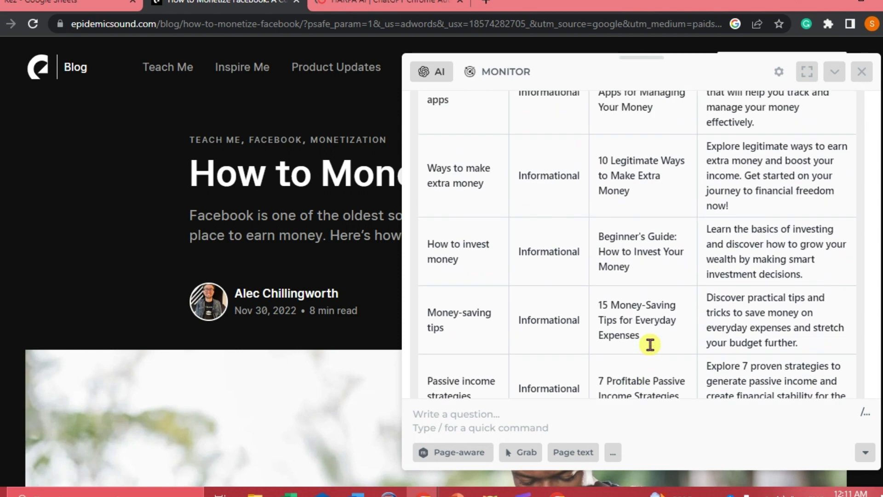
scroll(650, 344, up, 2)
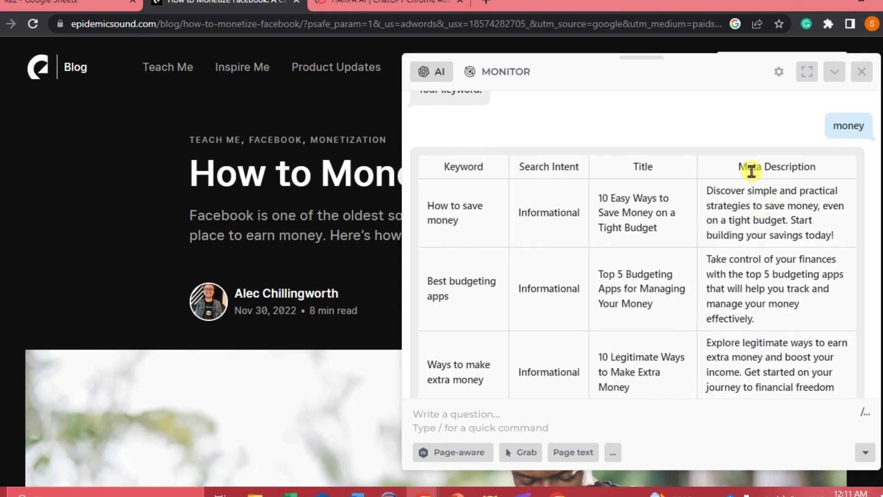
scroll(766, 329, down, 12)
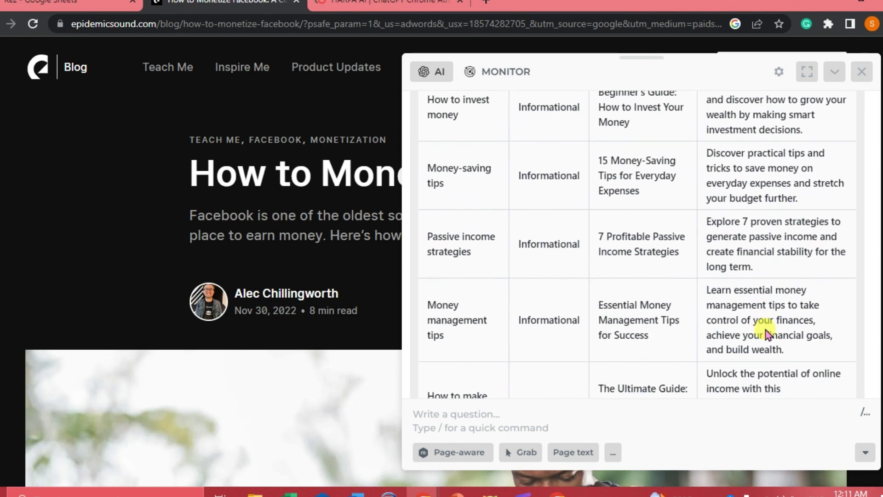
scroll(765, 330, down, 2)
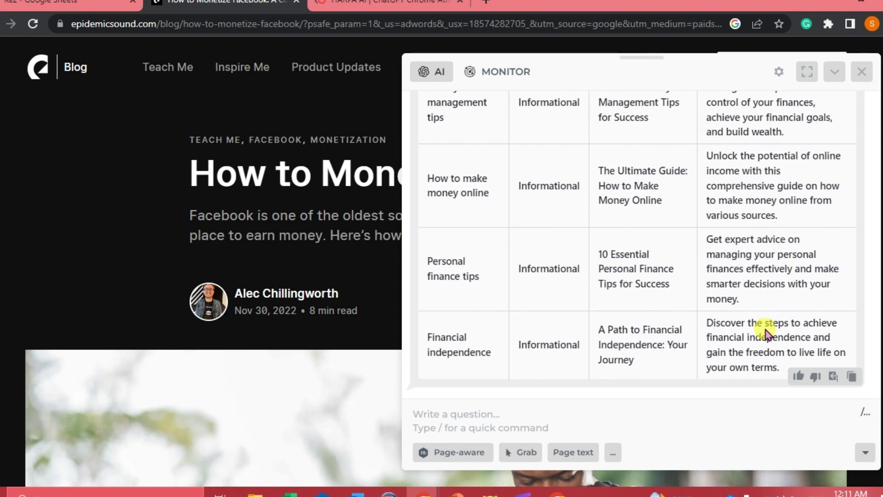
scroll(748, 233, up, 10)
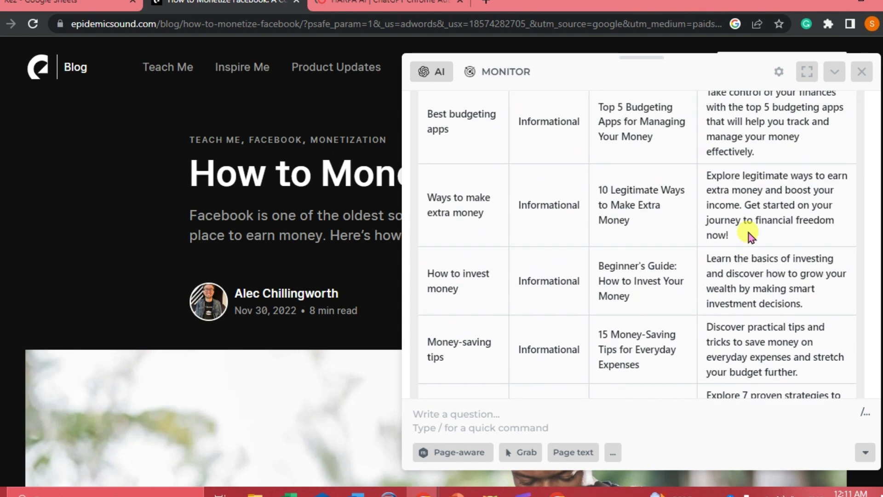
- Run the Keyword strategy generator from MARKETING & SEO for the keyword 'sport'
click(866, 413)
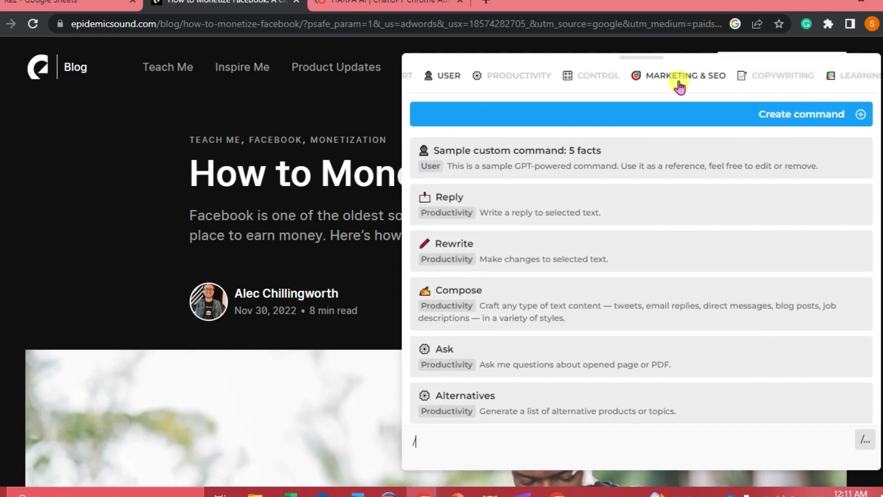
click(679, 86)
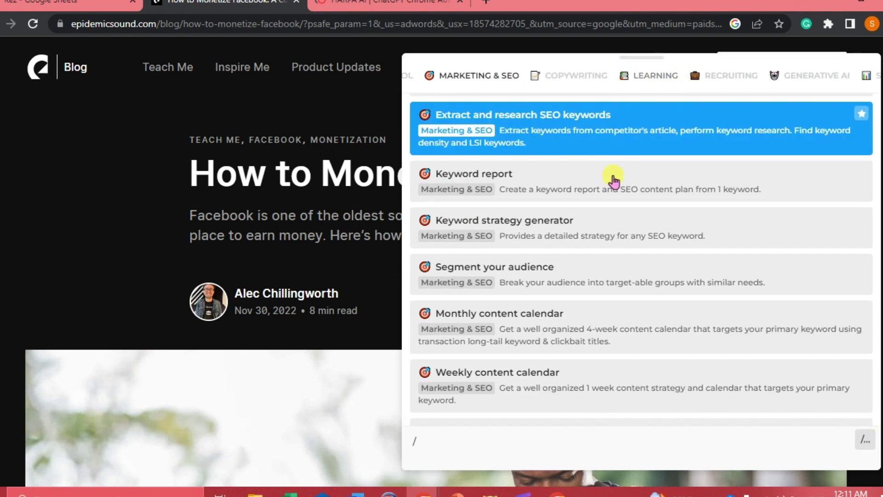
scroll(548, 290, down, 1)
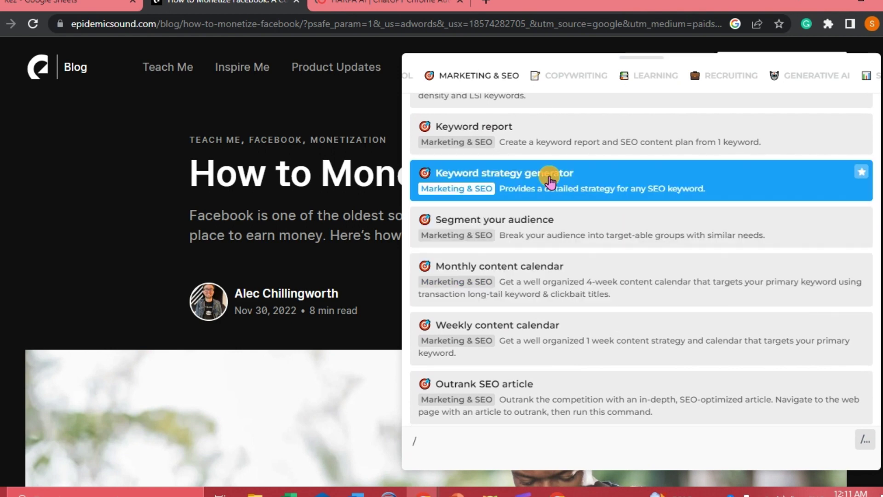
click(550, 178)
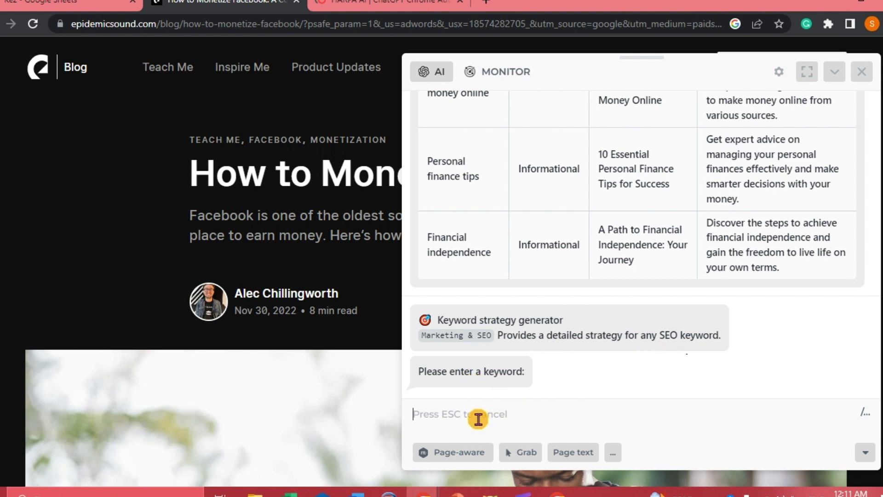
text(sport)
key(Return)
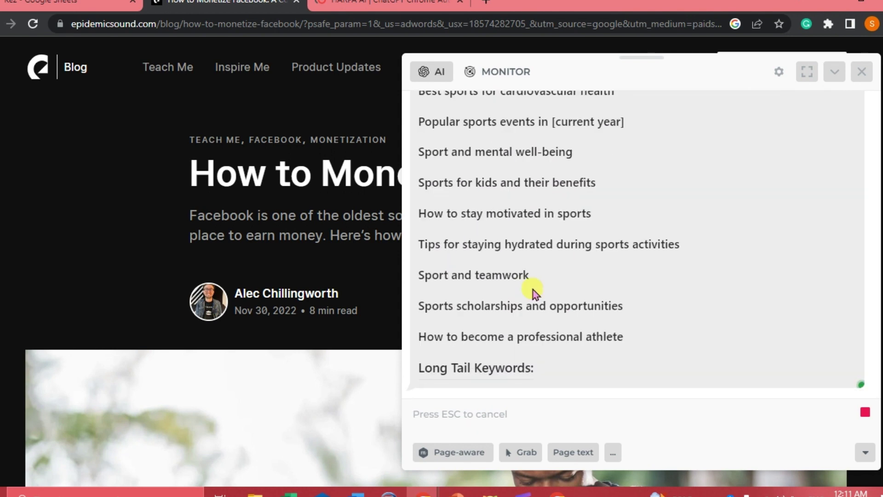
- Review the sport strategy's keyword table, /sport-guide slug and entities as it streams in
scroll(532, 290, up, 9)
scroll(533, 289, up, 10)
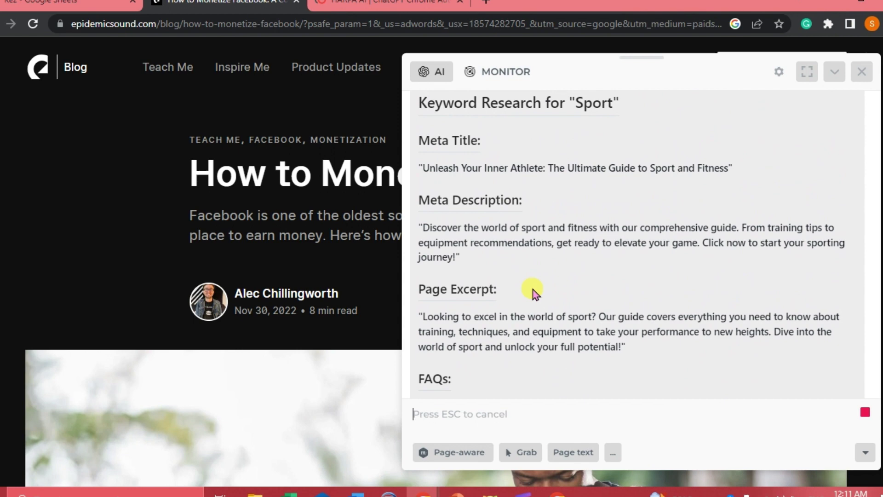
scroll(510, 226, down, 1)
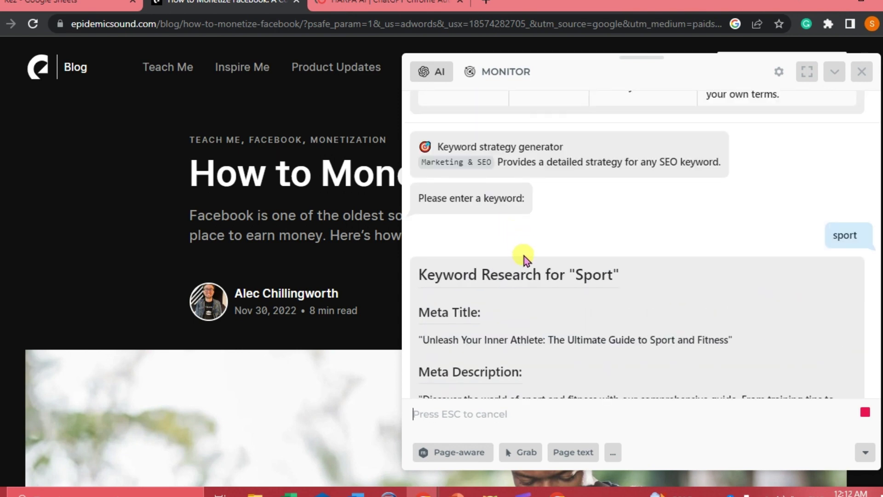
scroll(525, 259, down, 1)
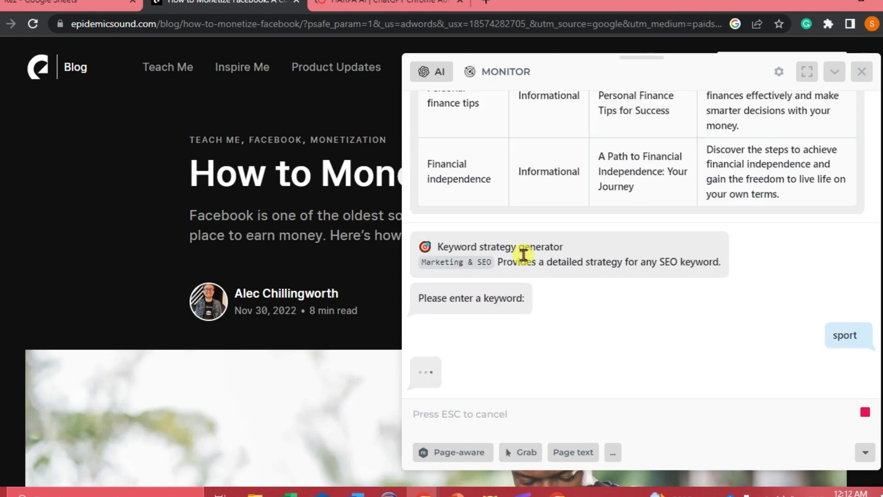
scroll(570, 232, up, 2)
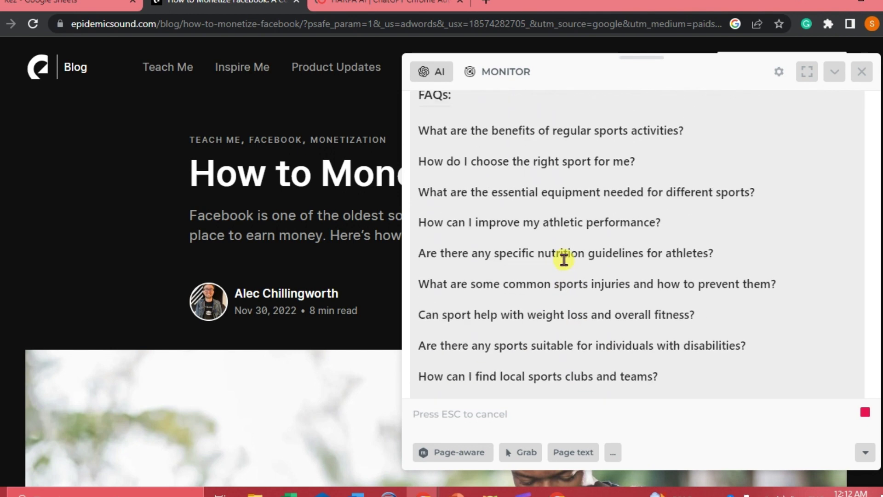
scroll(565, 259, up, 10)
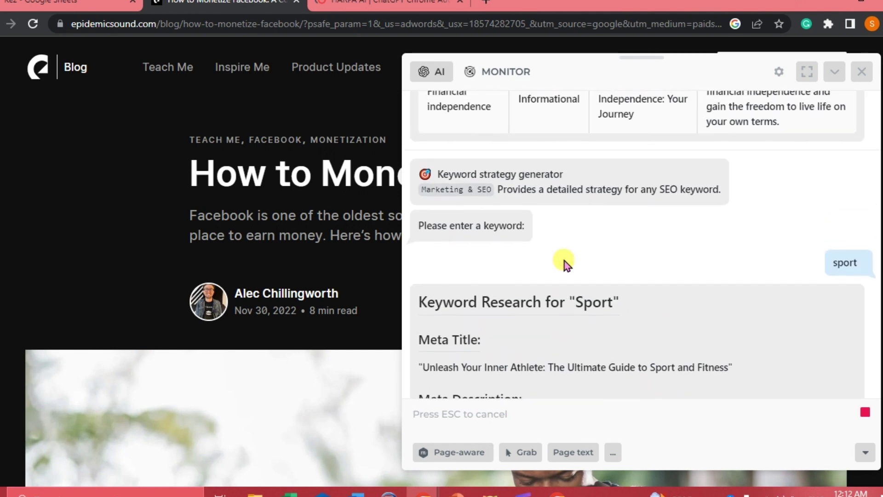
scroll(712, 306, down, 10)
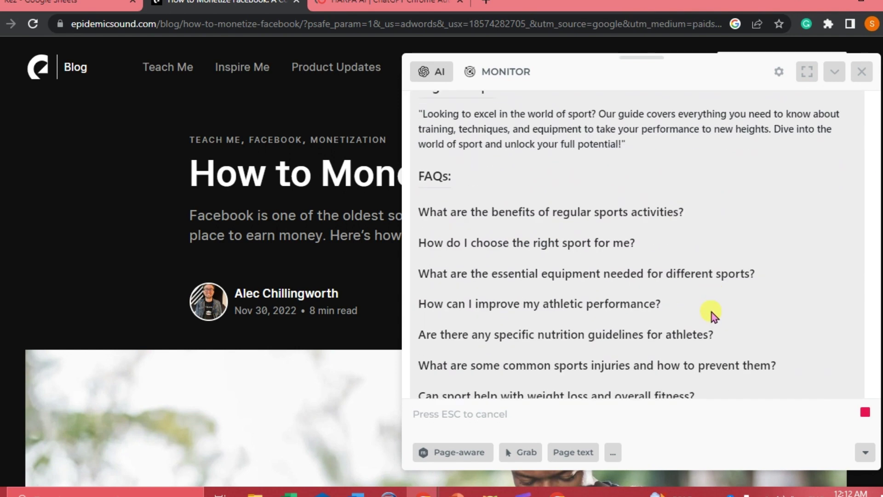
scroll(711, 312, down, 2)
scroll(711, 312, up, 1)
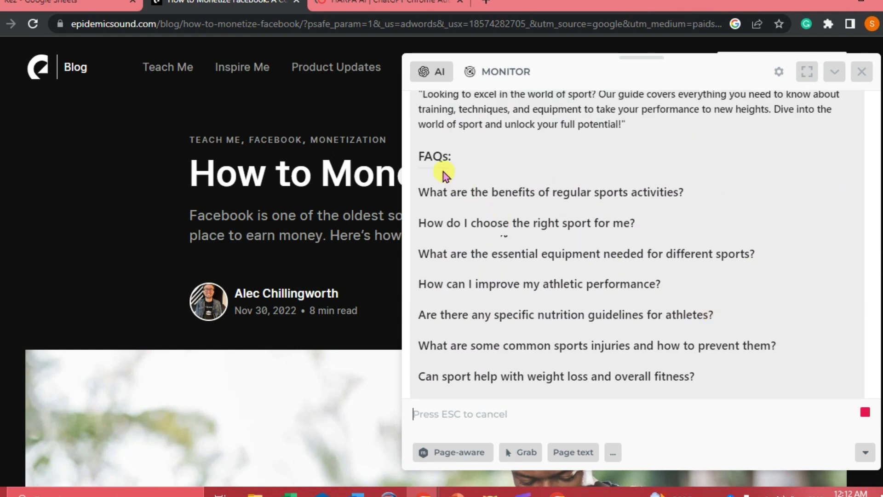
scroll(545, 280, down, 15)
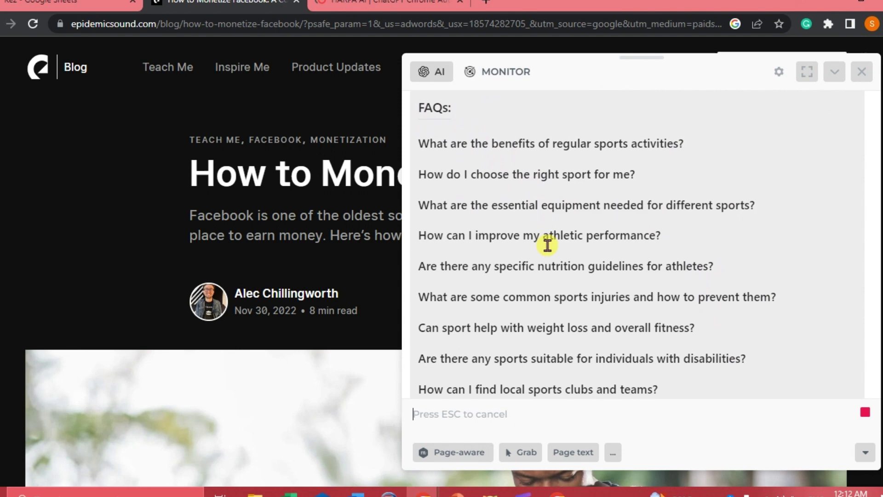
scroll(547, 246, up, 1)
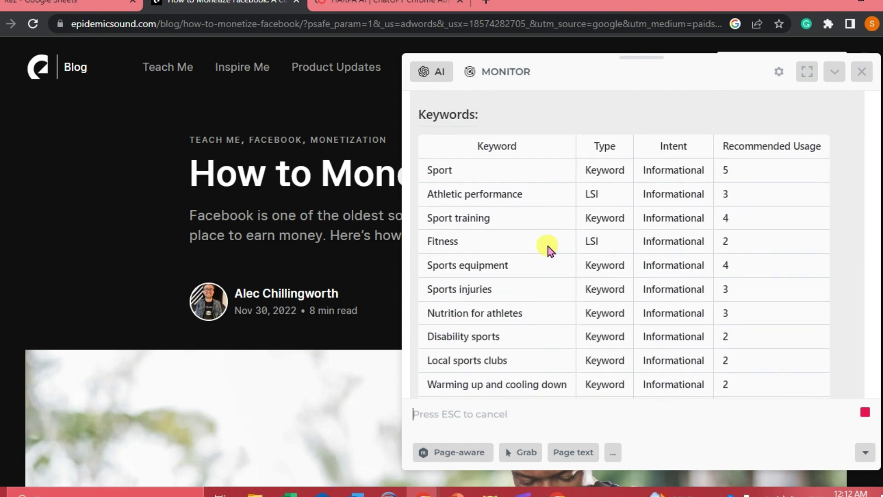
scroll(510, 234, down, 1)
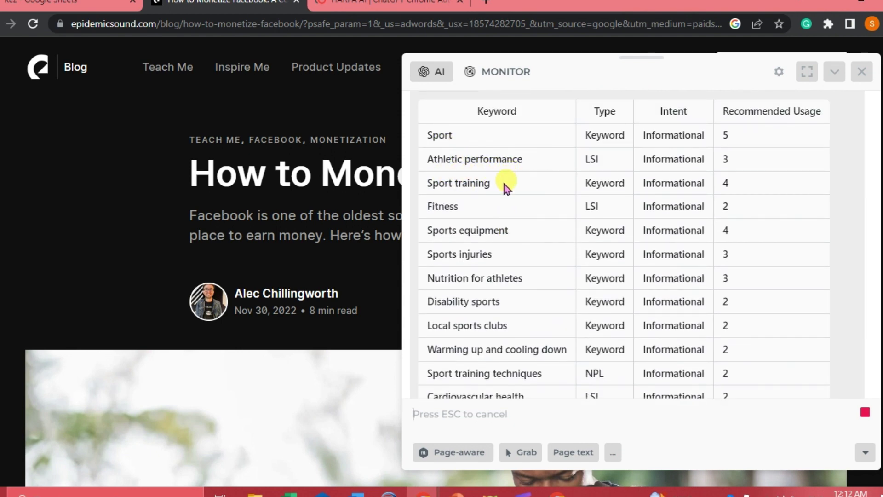
scroll(484, 216, down, 3)
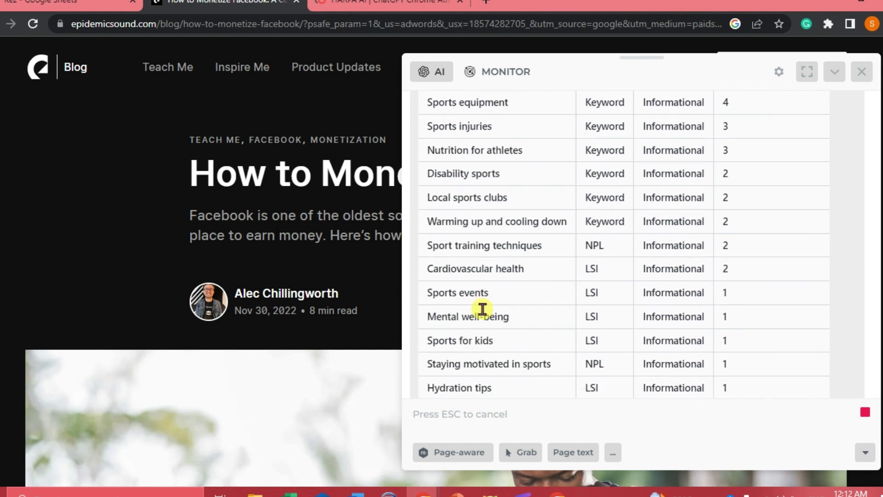
scroll(483, 310, up, 4)
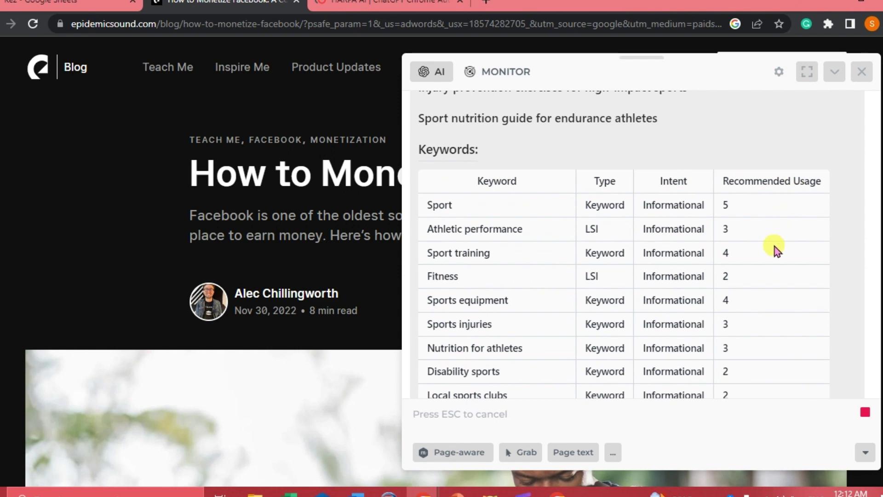
scroll(776, 248, down, 4)
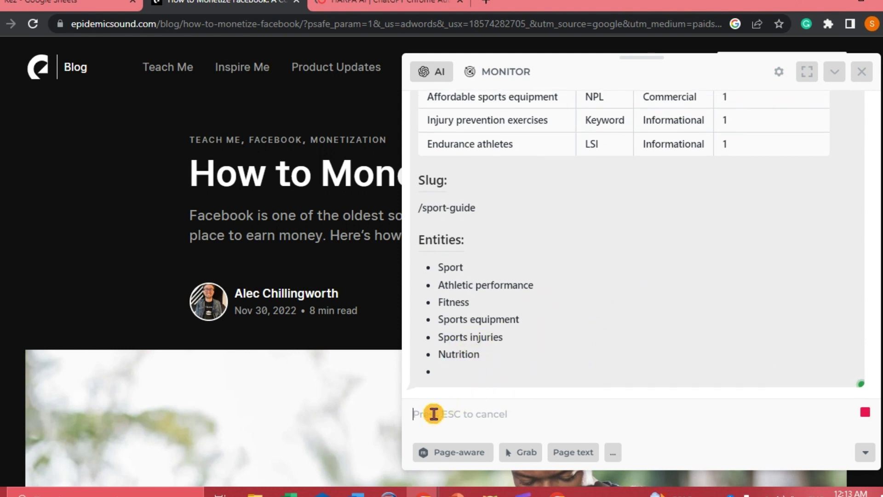
- Send 'continue' to extend the keyword research
text(continue)
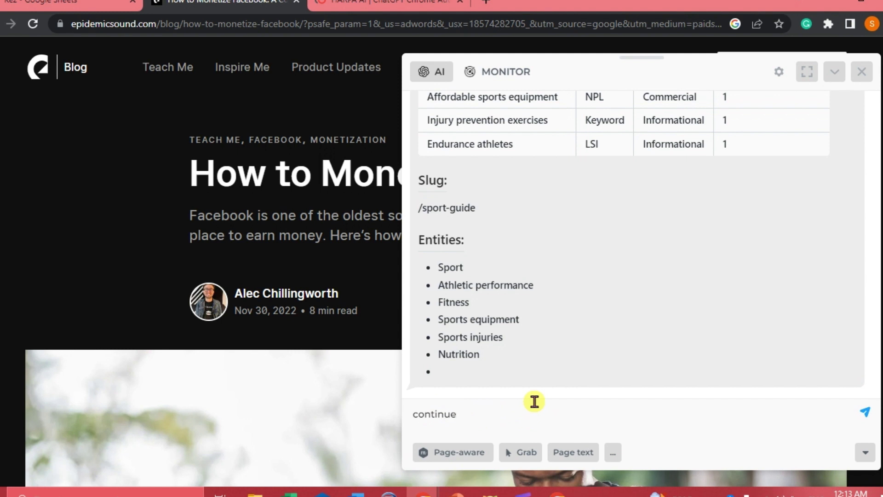
key(Return)
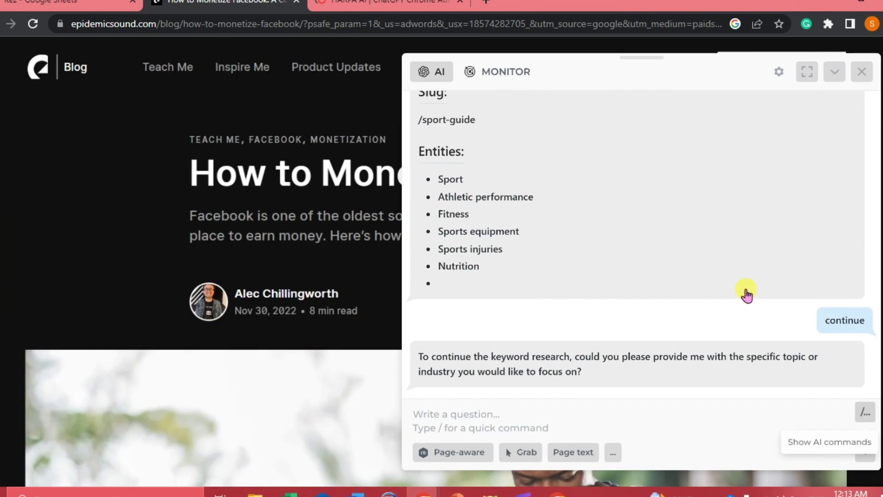
- Launch the Outrank SEO article command from the MARKETING & SEO list
text(/)
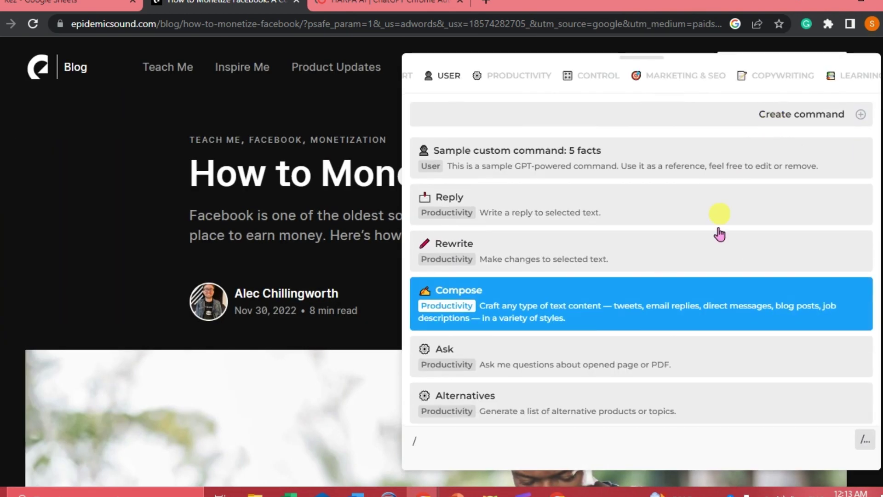
click(680, 74)
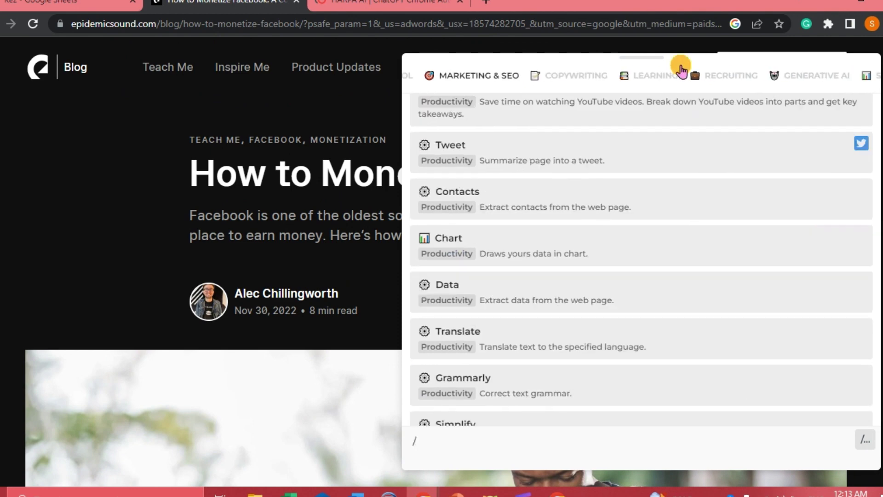
scroll(598, 363, down, 3)
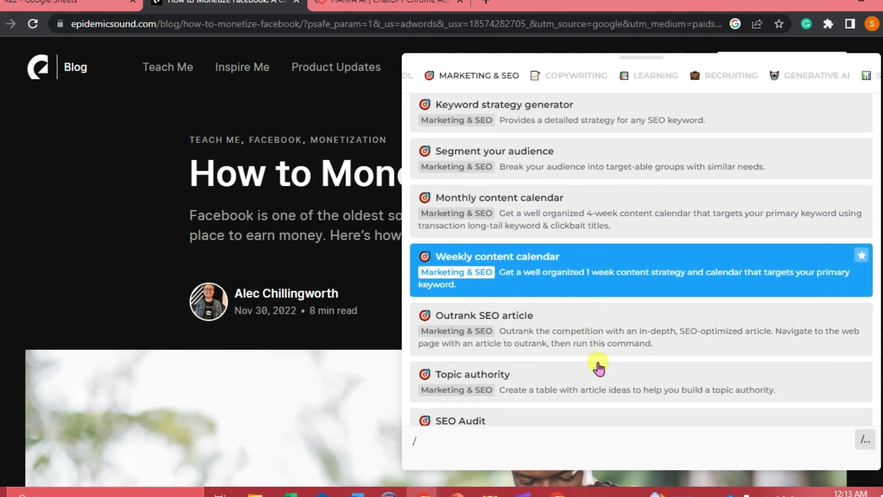
scroll(599, 366, down, 3)
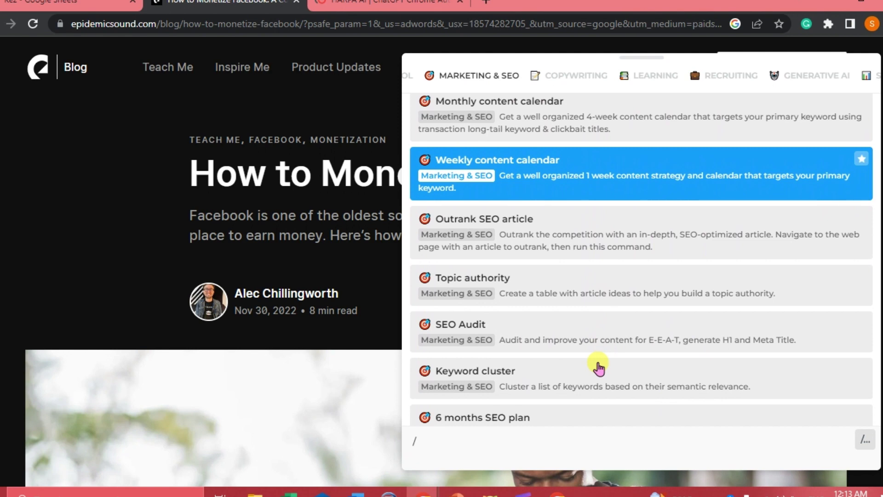
scroll(598, 365, up, 1)
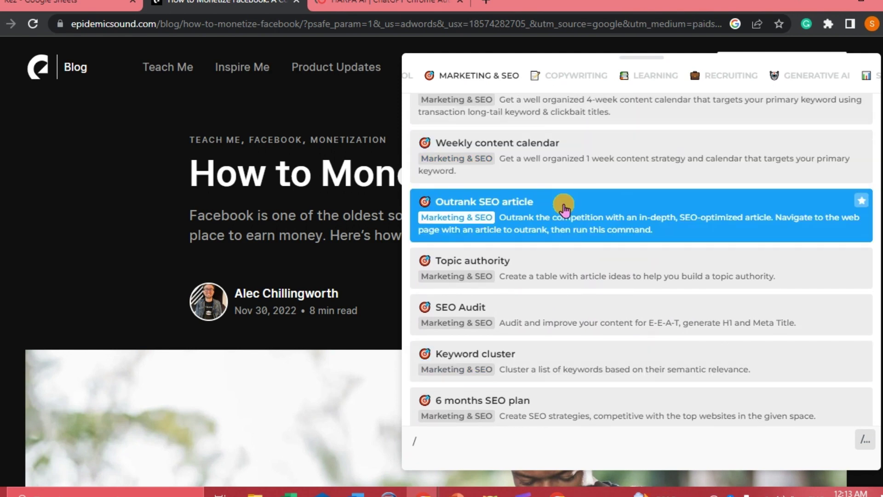
click(564, 207)
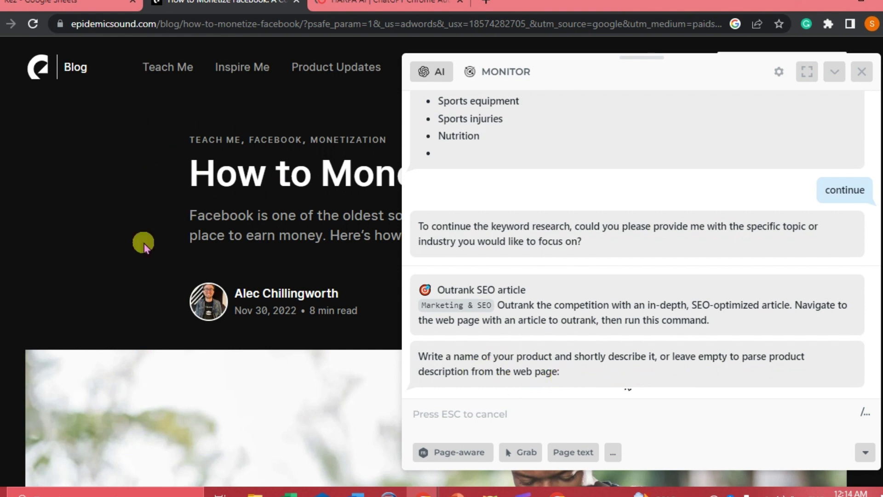
scroll(167, 235, down, 3)
scroll(167, 235, up, 1)
- Generate the Facebook Page monetization article from the blog page, then ask HARPA to 'continue' it
click(482, 411)
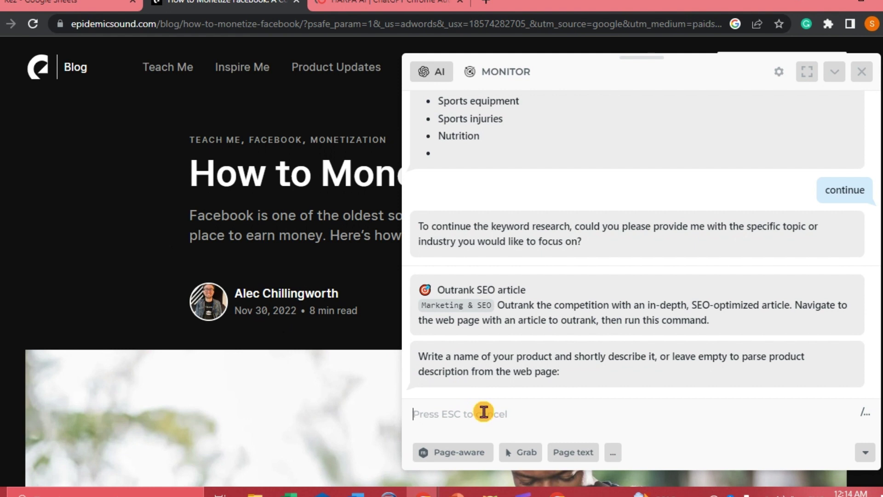
key(Return)
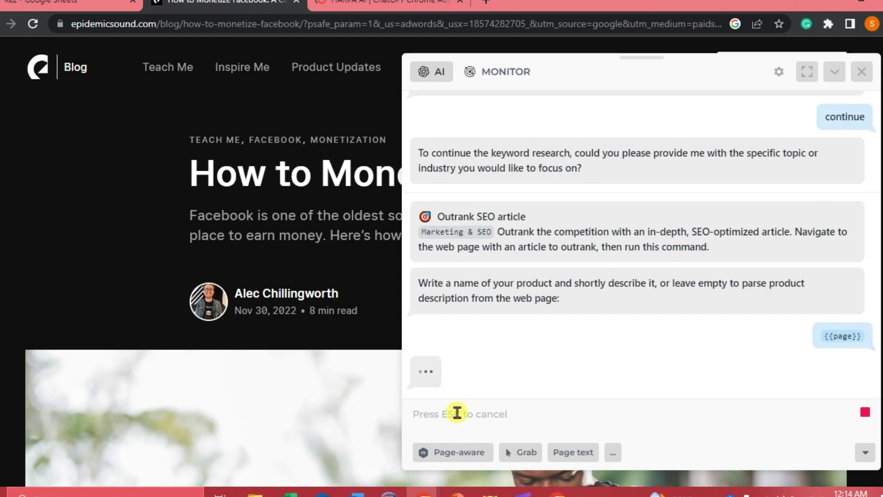
text(con)
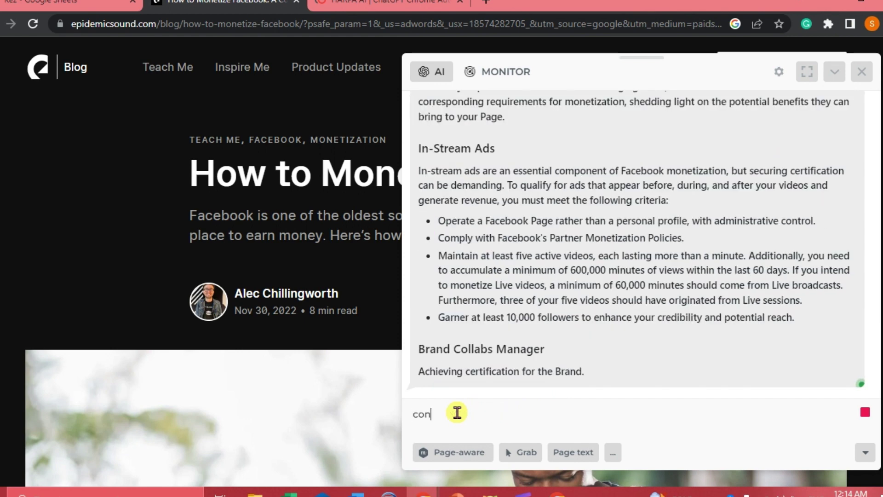
text(tinue)
key(Return)
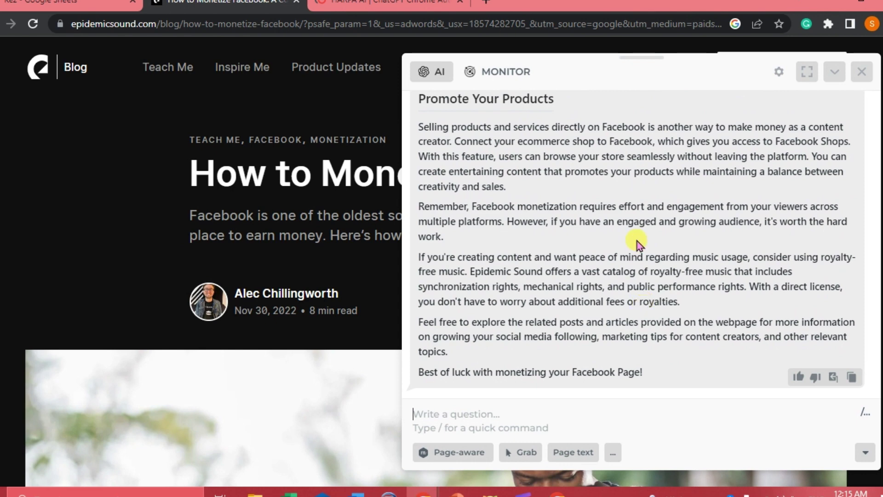
scroll(636, 241, up, 8)
scroll(637, 241, up, 5)
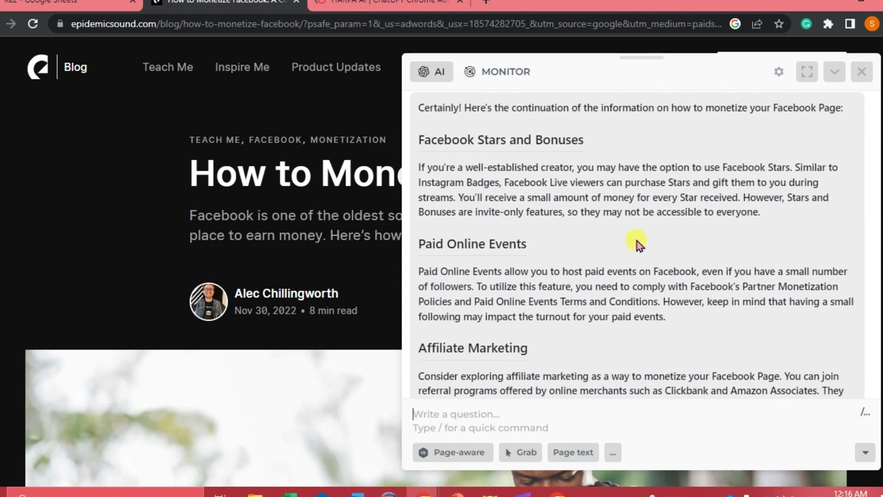
scroll(637, 241, up, 4)
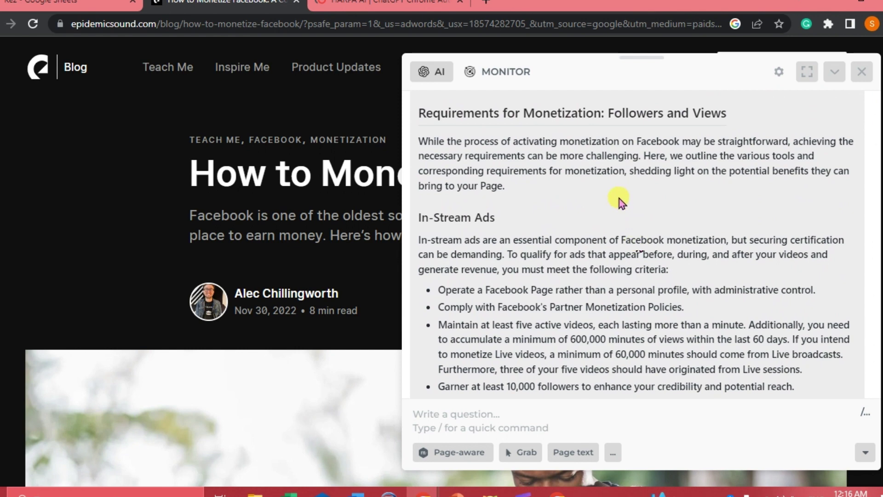
scroll(619, 197, up, 8)
scroll(619, 202, up, 10)
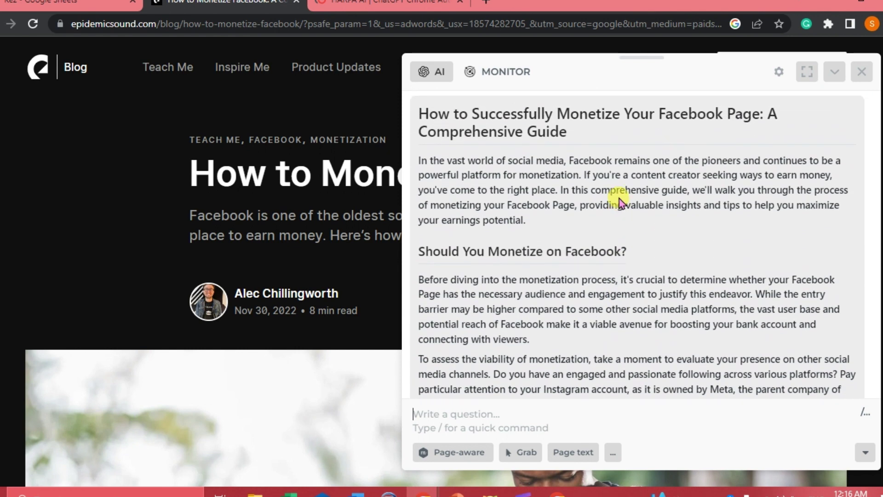
scroll(619, 272, up, 2)
scroll(619, 272, down, 8)
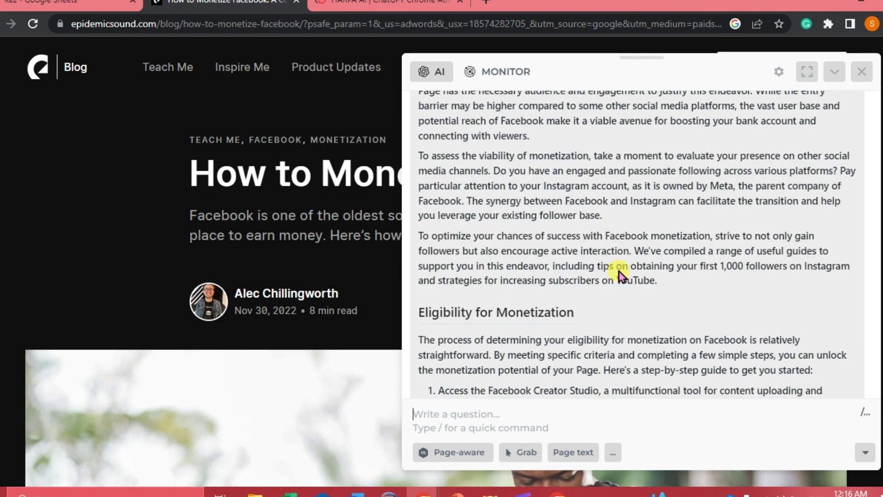
scroll(610, 191, up, 10)
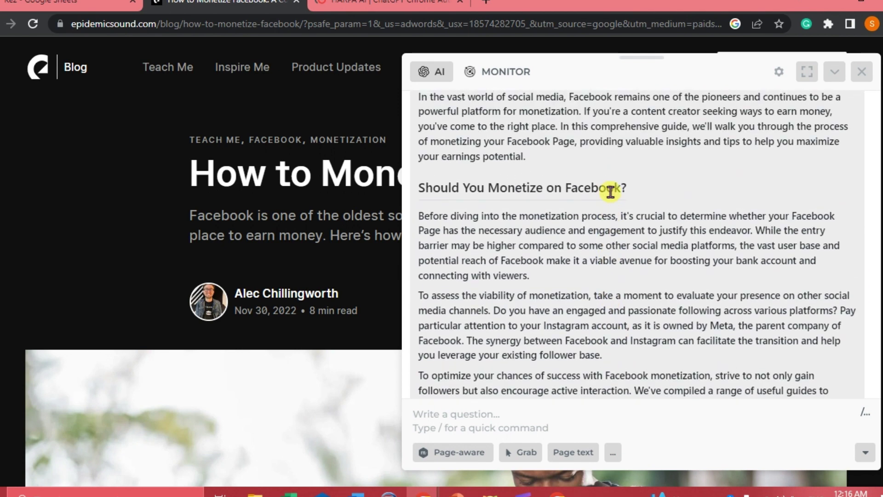
scroll(611, 268, down, 5)
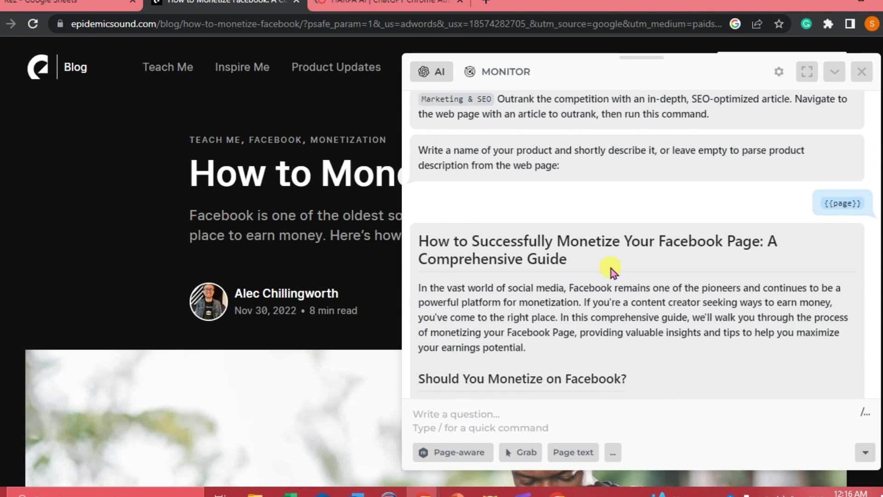
scroll(611, 269, up, 1)
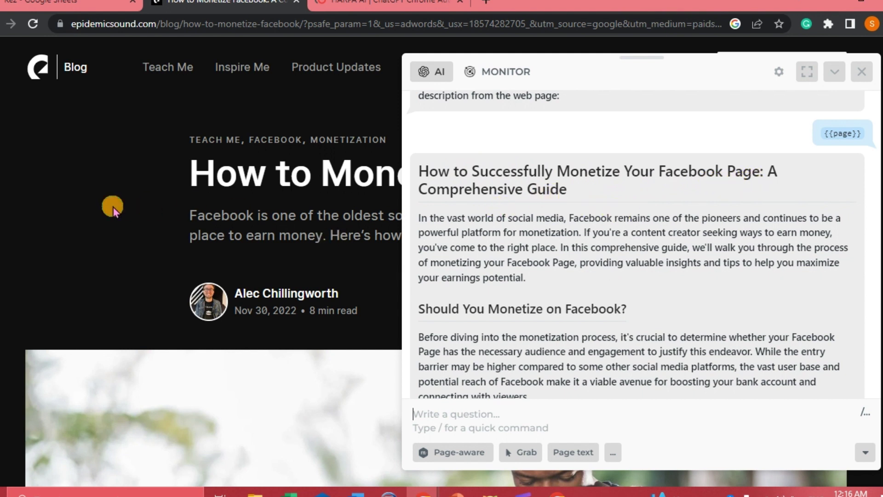
drag(112, 205, 299, 209)
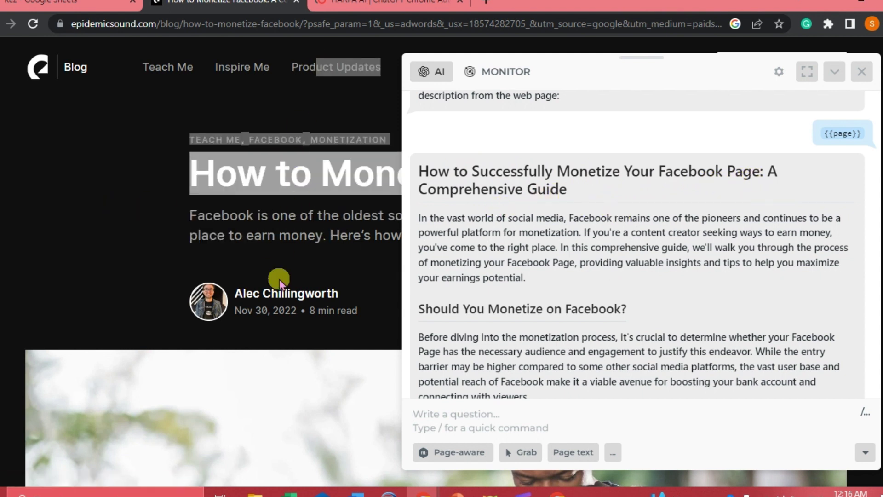
scroll(349, 314, down, 10)
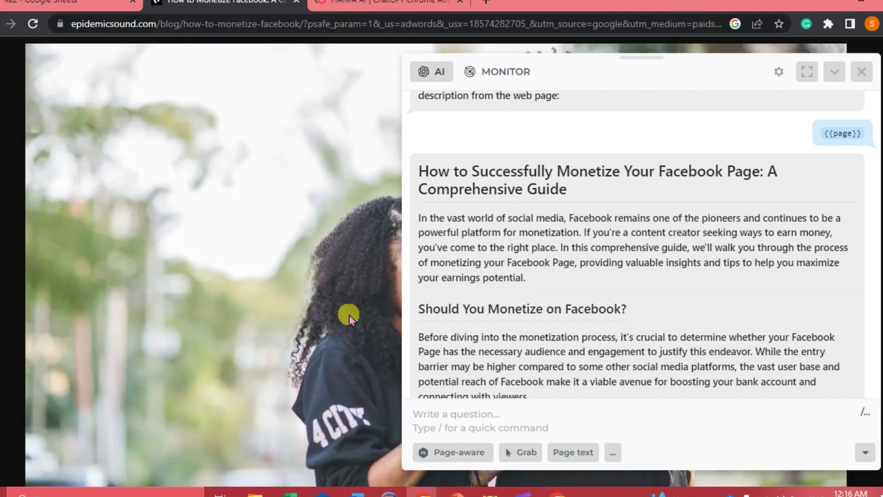
scroll(349, 314, up, 3)
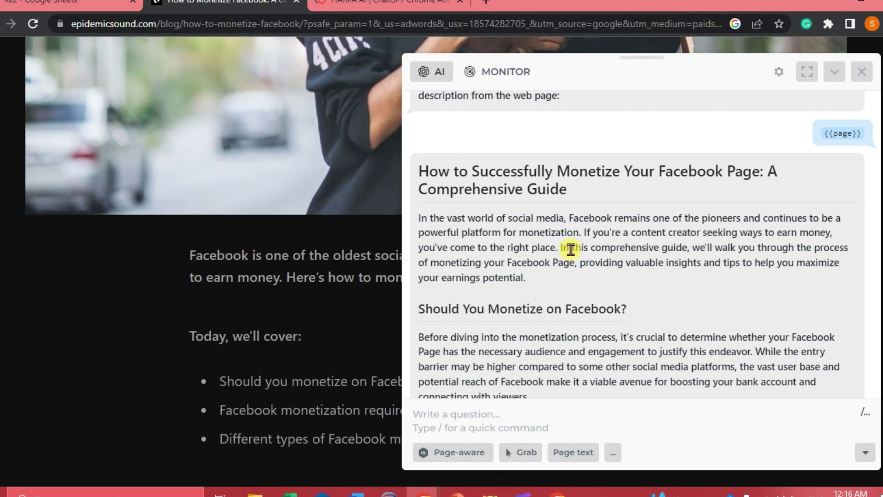
scroll(306, 247, up, 4)
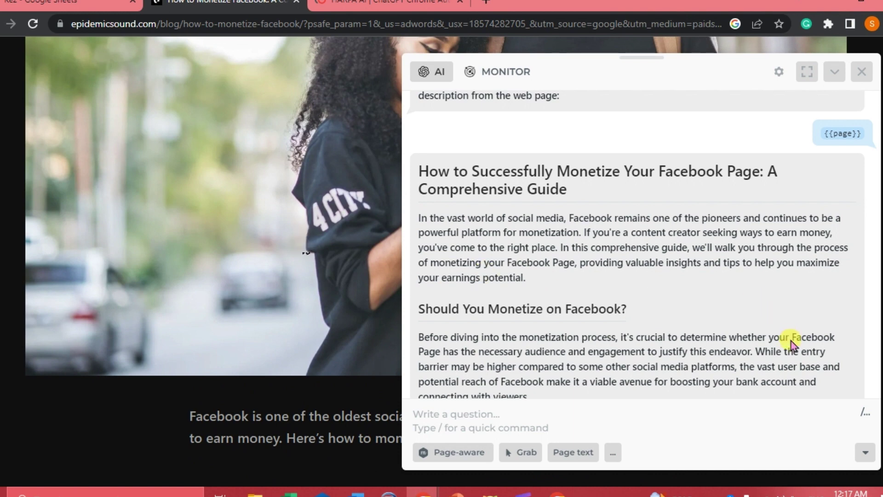
- Show the Marketing & SEO quick commands and browse entries like Meta description from text
click(862, 414)
click(673, 76)
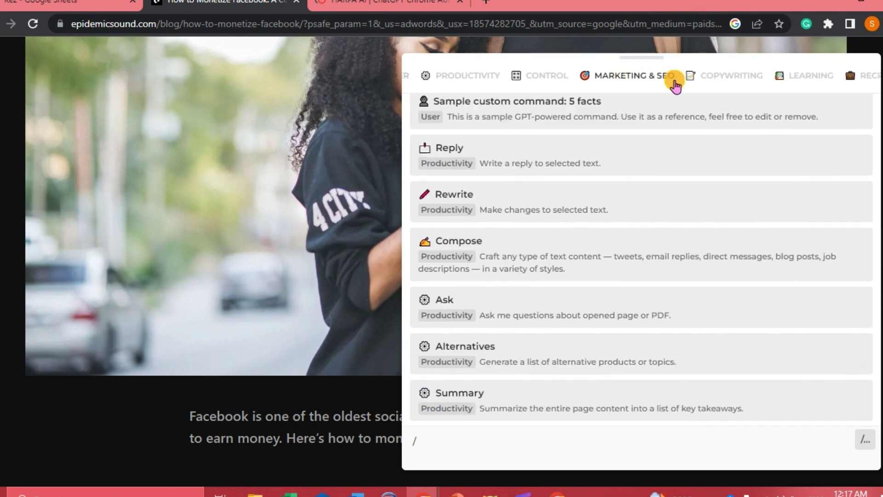
scroll(619, 309, down, 10)
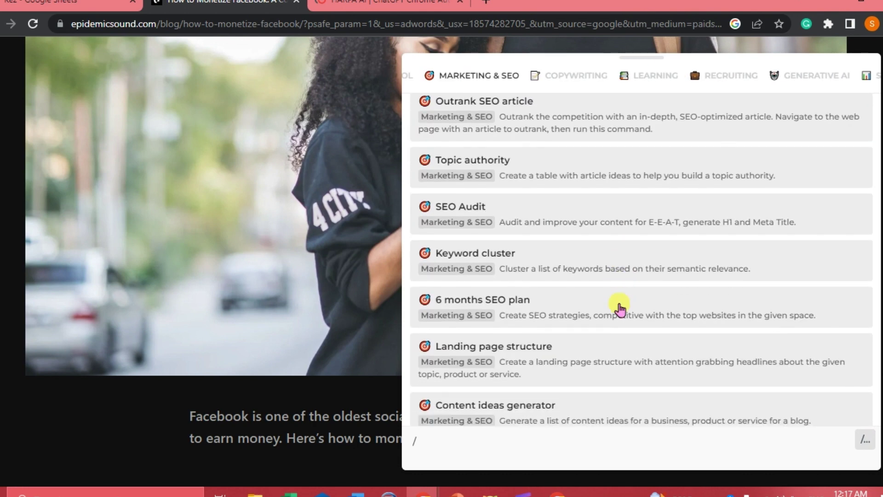
scroll(619, 309, down, 2)
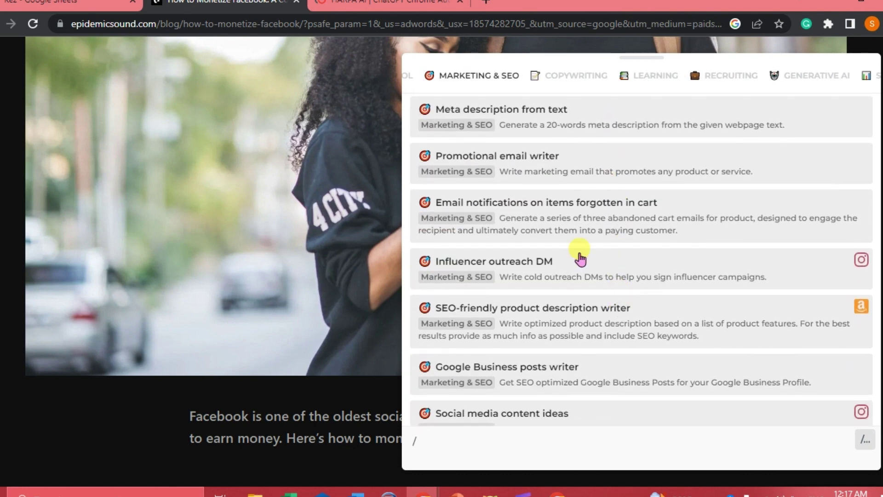
scroll(587, 201, up, 6)
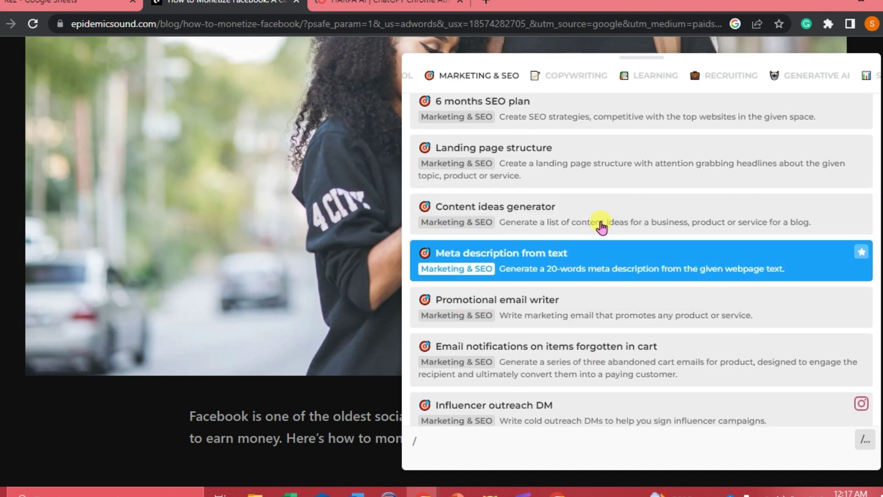
scroll(593, 258, down, 3)
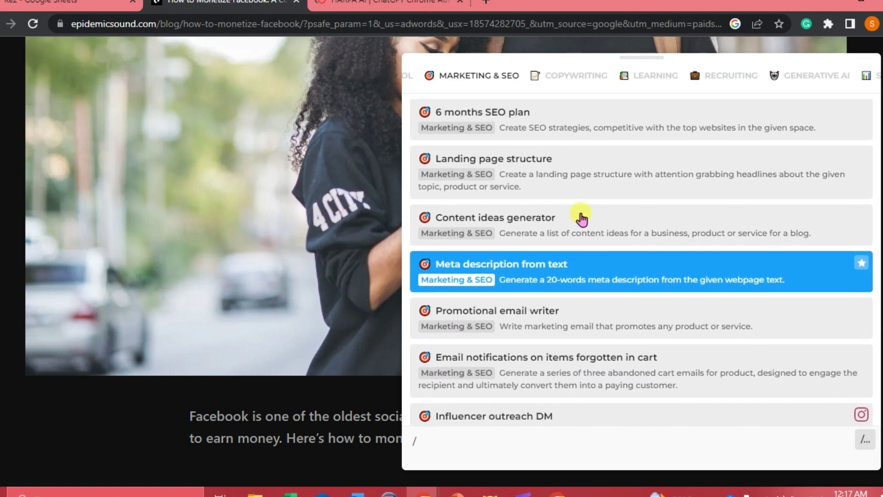